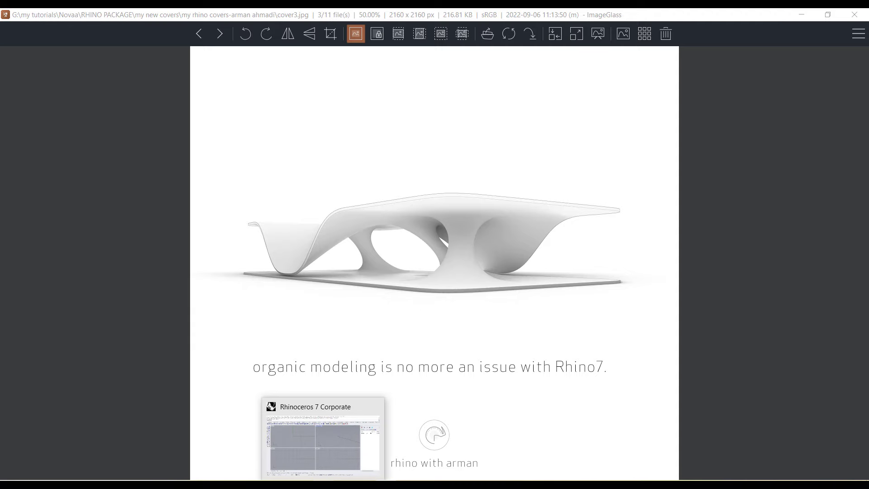
Switch to Rhino and draw a trial 4x4 SubD plane with two corner picks.
click(323, 441)
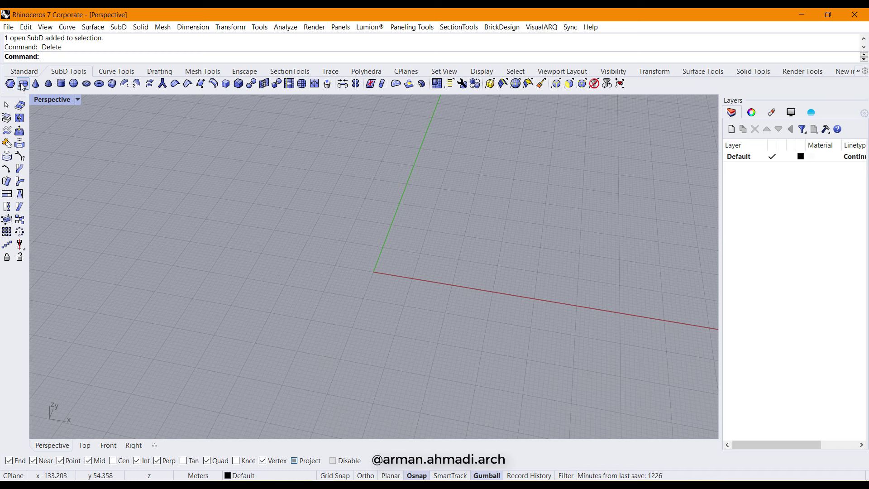
click(23, 84)
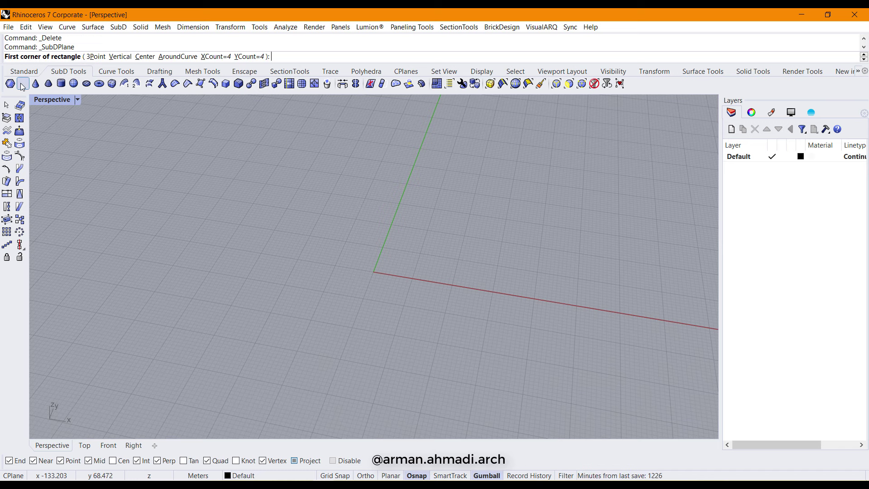
click(304, 202)
click(475, 294)
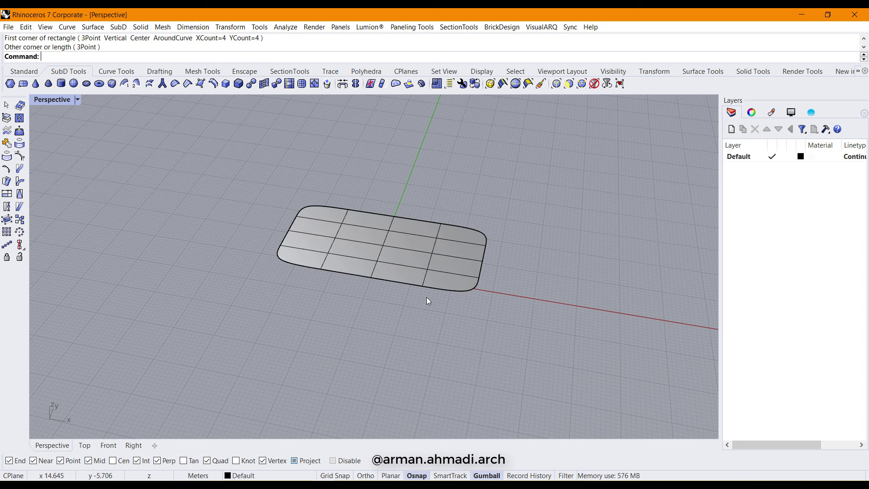
Delete the trial SubD plane so the Perspective scene is empty.
right_drag(326, 268, 379, 294)
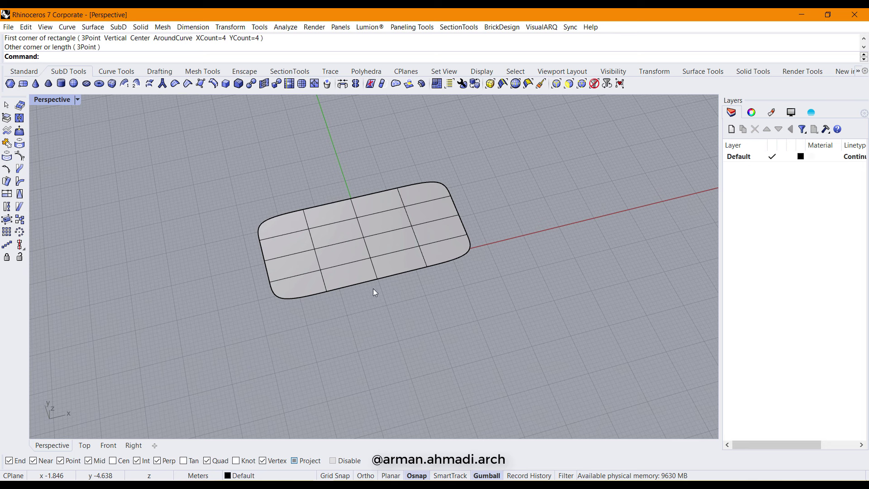
scroll(349, 202, up, 3)
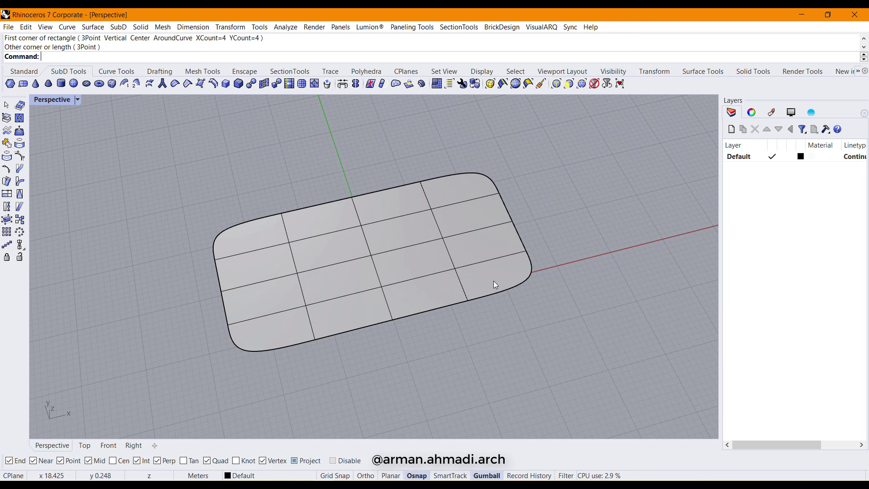
right_drag(316, 314, 373, 310)
click(381, 293)
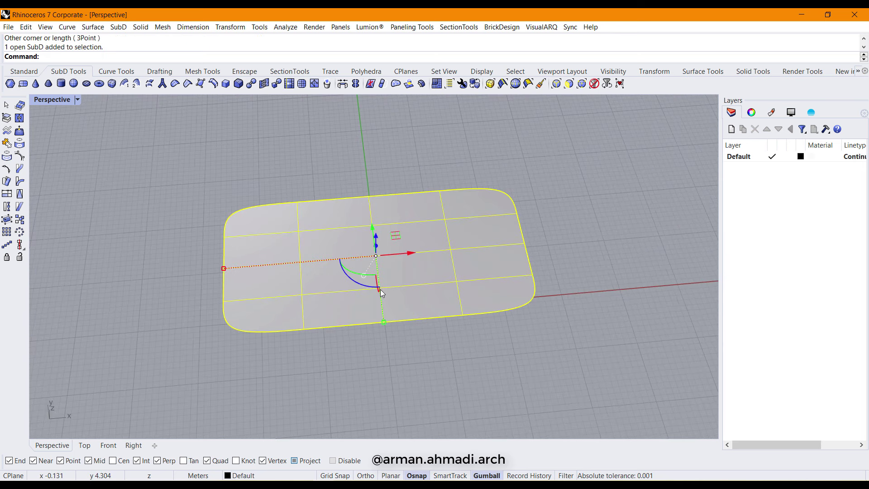
key(Delete)
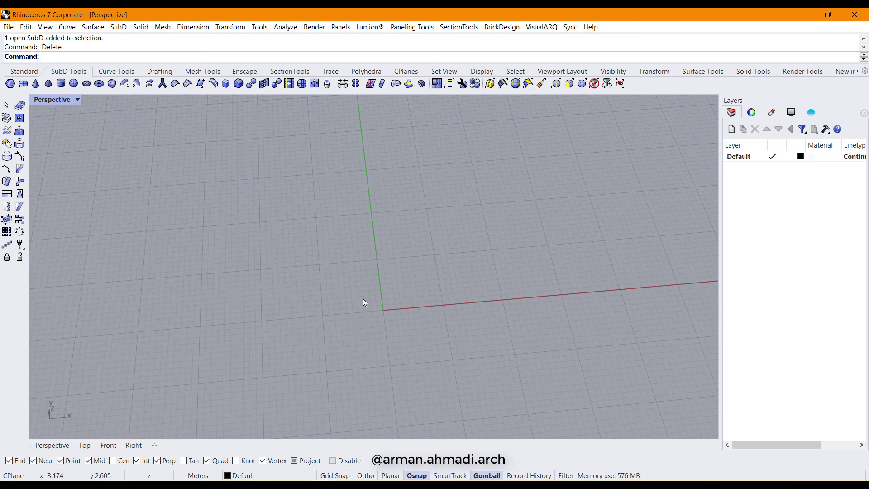
Start a SubD plane with XCount 10 and YCount 5.
click(22, 85)
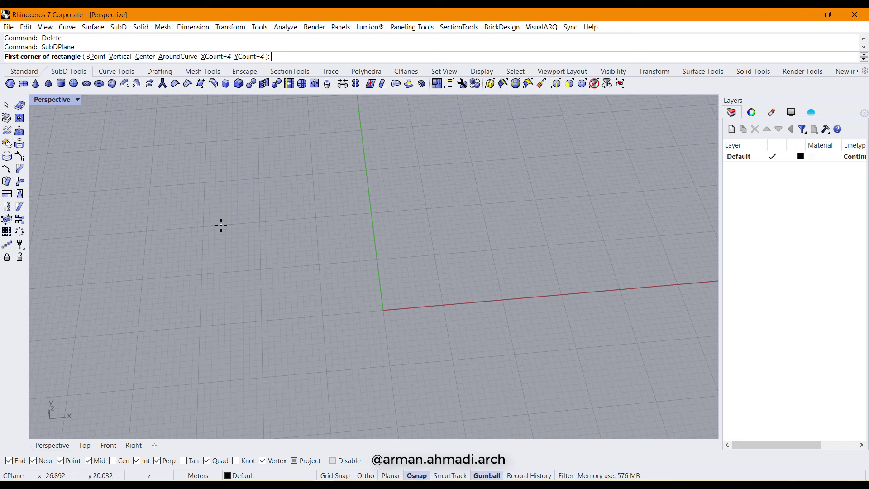
click(207, 57)
text(10)
key(Return)
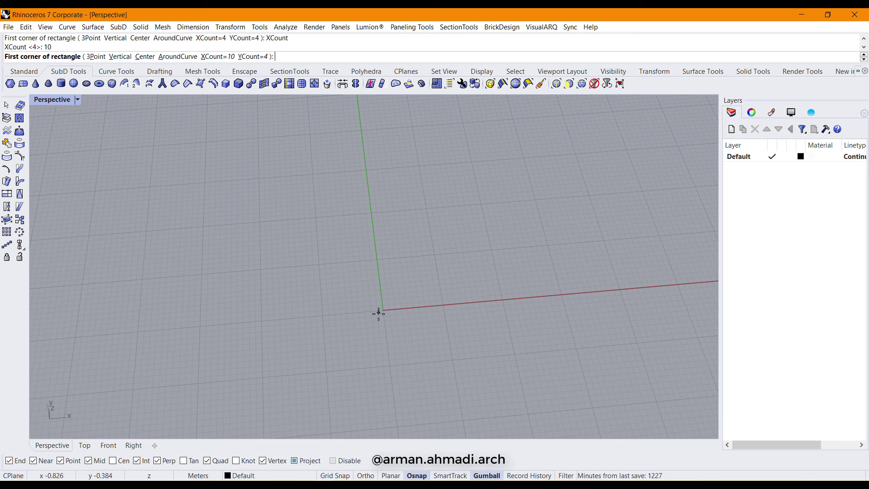
click(248, 57)
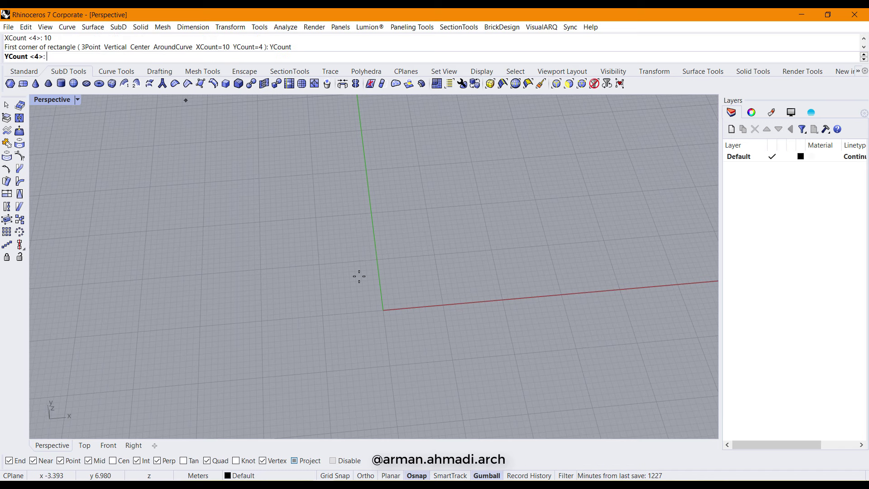
text(5)
key(Return)
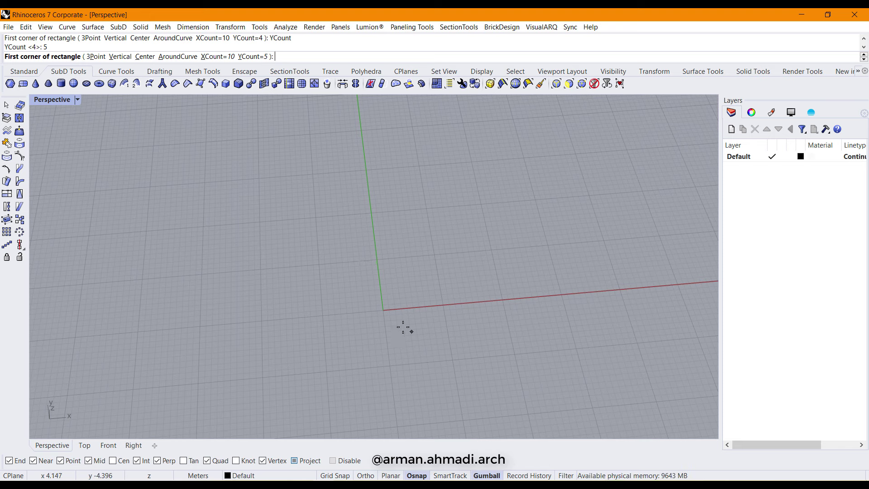
Place the 10-by-5 plane from the origin to its opposite corner, then hide the reference image.
click(383, 312)
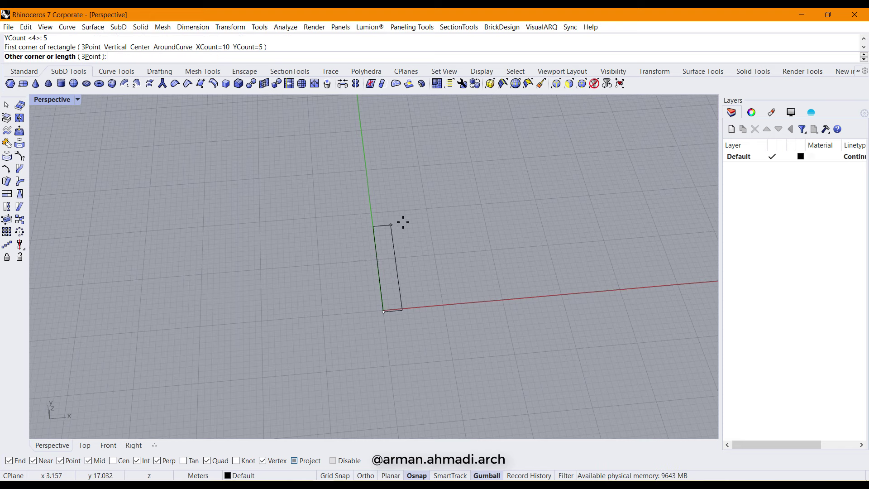
click(607, 187)
right_drag(204, 301, 453, 281)
scroll(400, 277, up, 3)
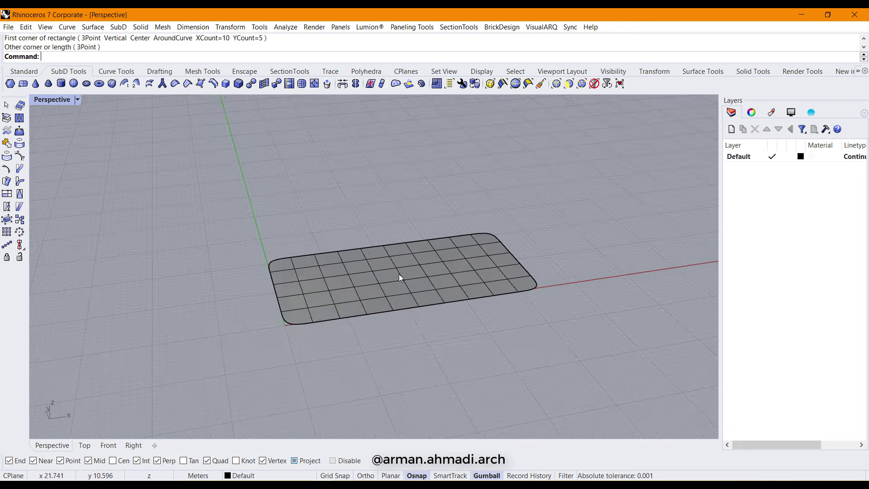
right_drag(400, 278, 371, 280)
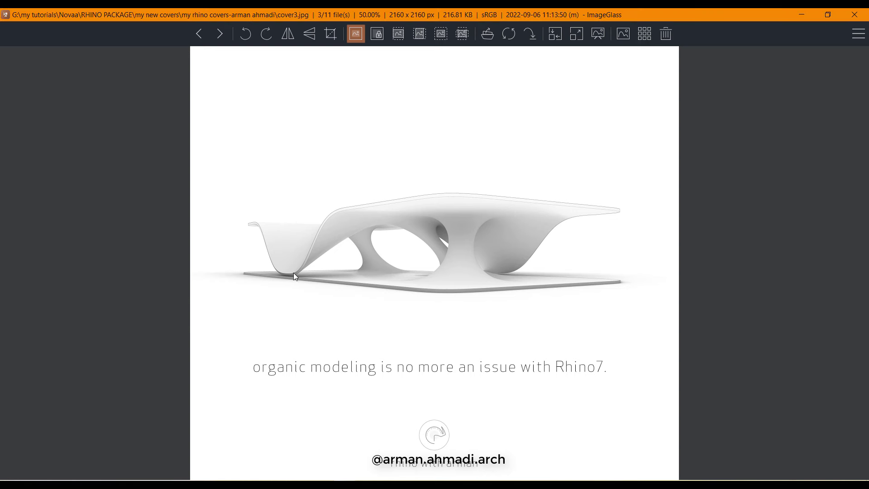
click(799, 15)
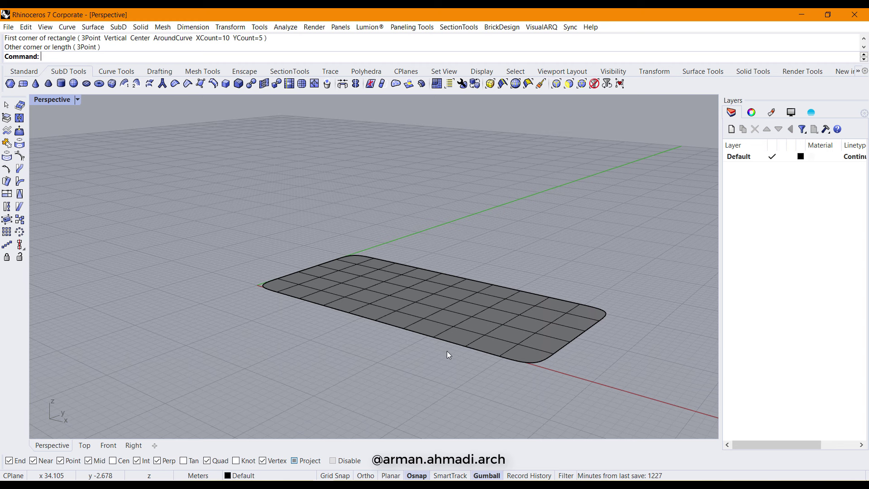
Set the selection filter to sub-objects with Curves/Edges as the only enabled type.
right_drag(447, 351, 409, 244)
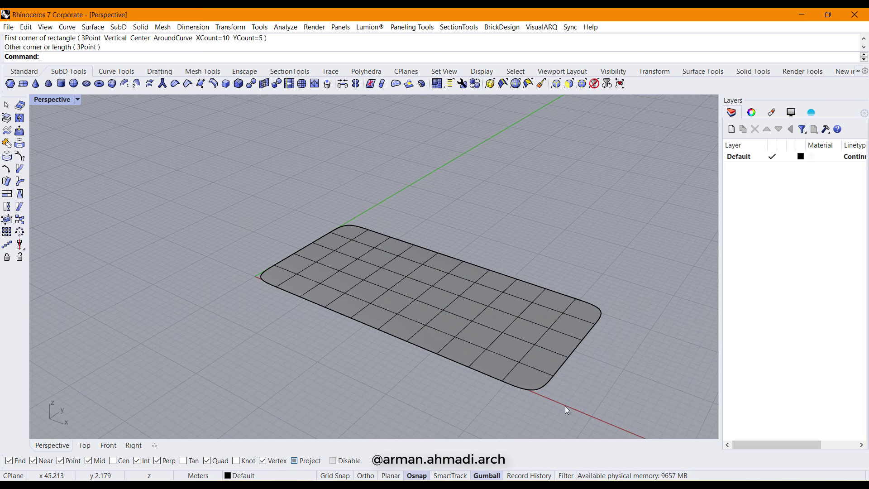
click(566, 476)
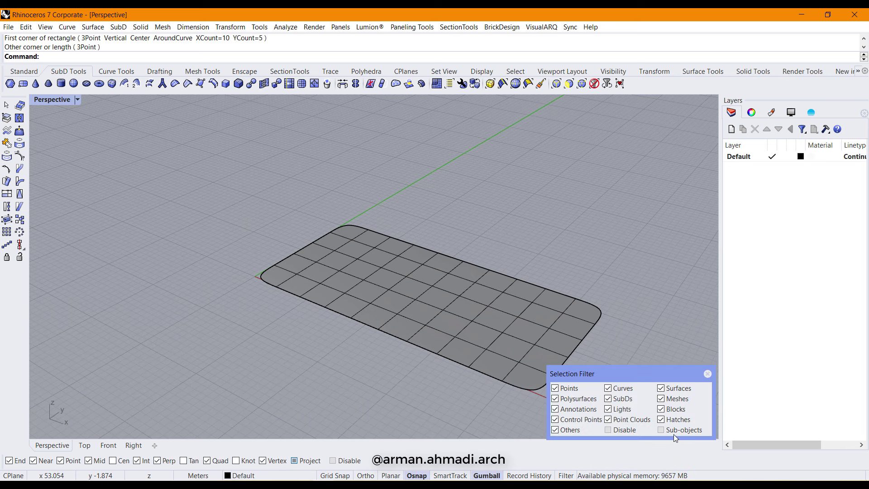
click(662, 430)
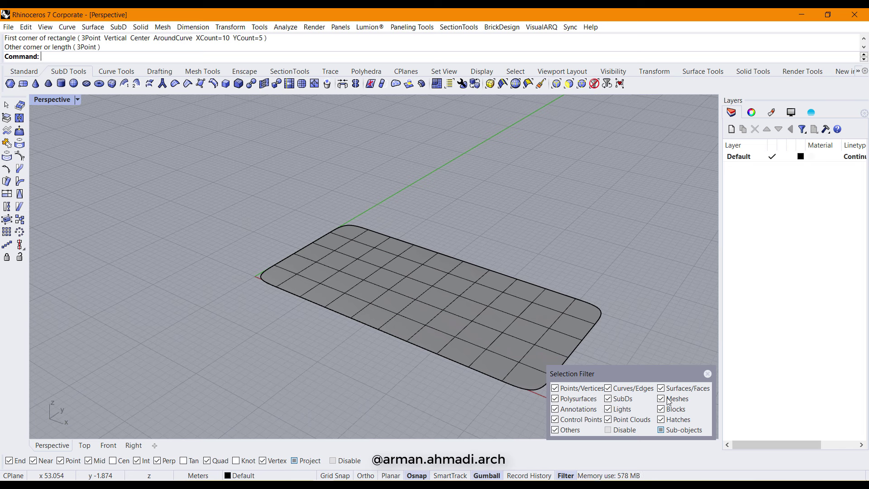
right_click(608, 390)
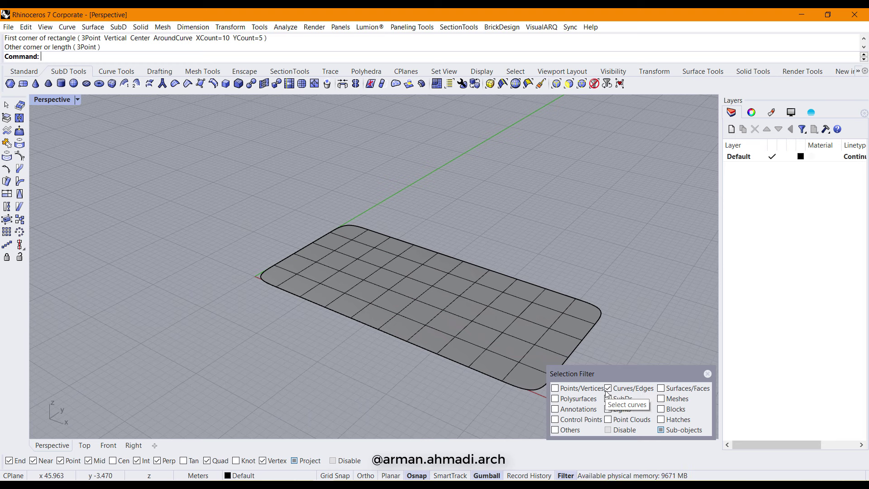
mouse_move(290, 340)
right_down()
mouse_move(333, 333)
mouse_move(301, 337)
right_up()
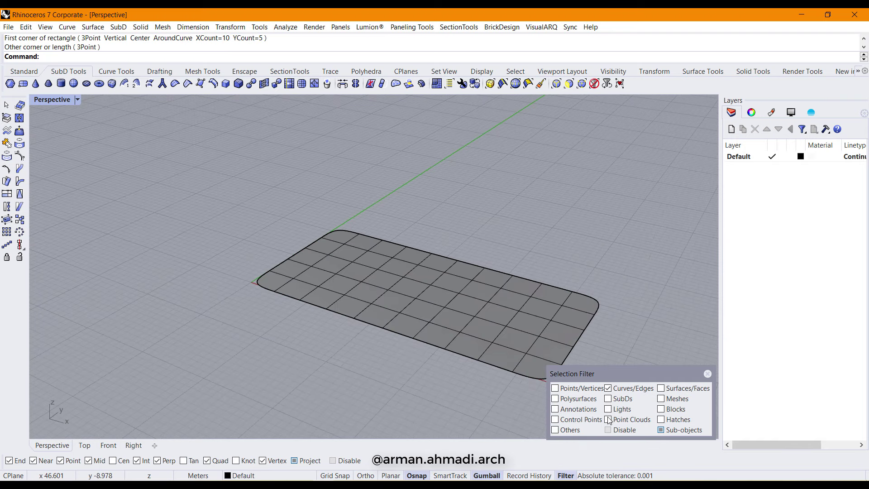
right_drag(347, 391, 384, 362)
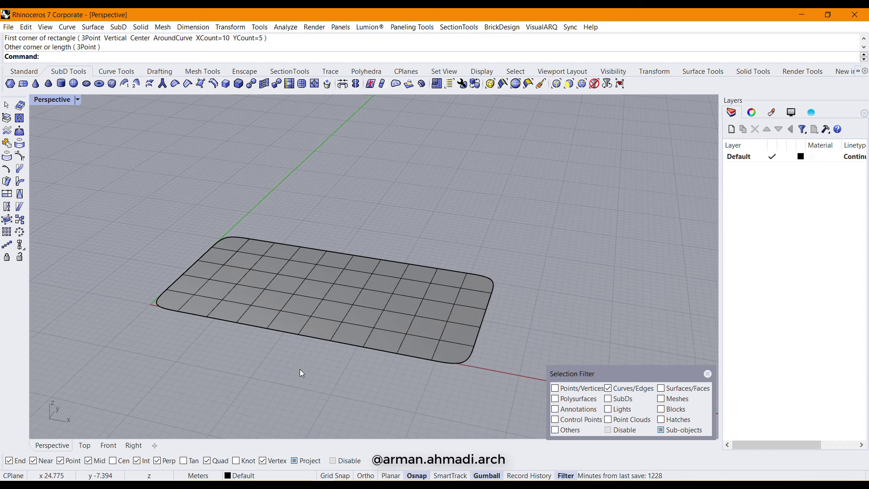
Select the two middle edges on each long side and drag them down to form a trough.
click(371, 349)
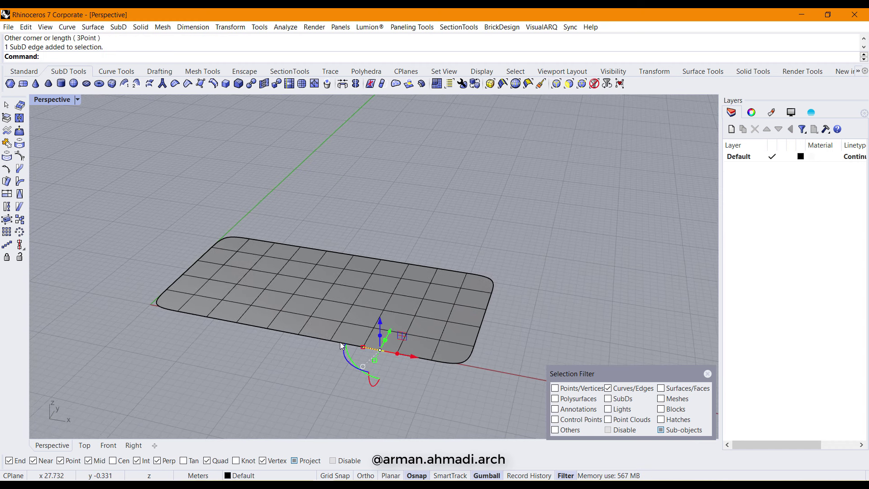
shift+click(323, 338)
right_drag(316, 358, 412, 344)
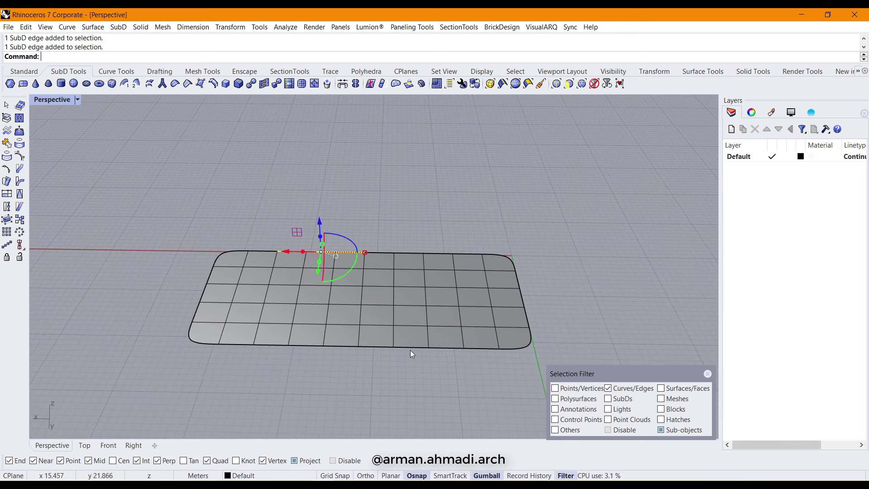
shift+click(409, 349)
shift+click(441, 349)
right_drag(378, 349, 398, 302)
drag(387, 271, 392, 308)
right_drag(393, 308, 516, 248)
click(515, 242)
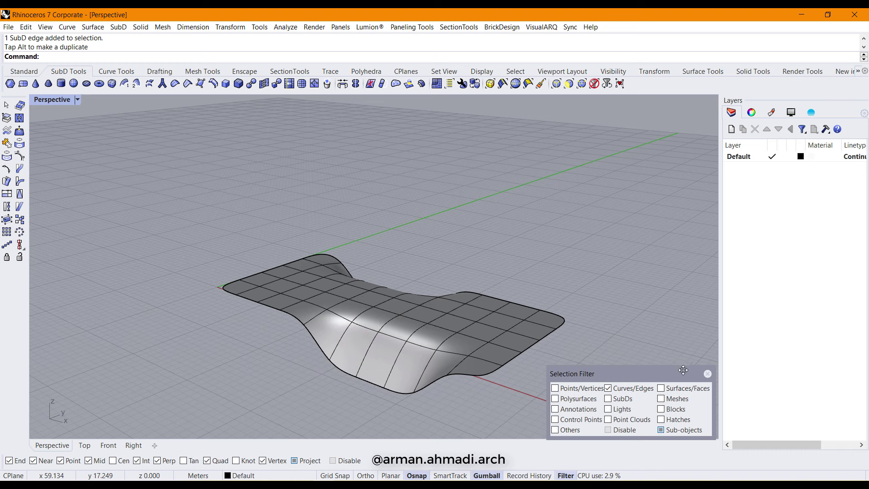
Close the selection filter and raise the whole SubD about 5.46 m in the Front view.
click(707, 374)
right_drag(307, 344, 338, 309)
click(339, 308)
right_drag(599, 295, 410, 337)
click(109, 445)
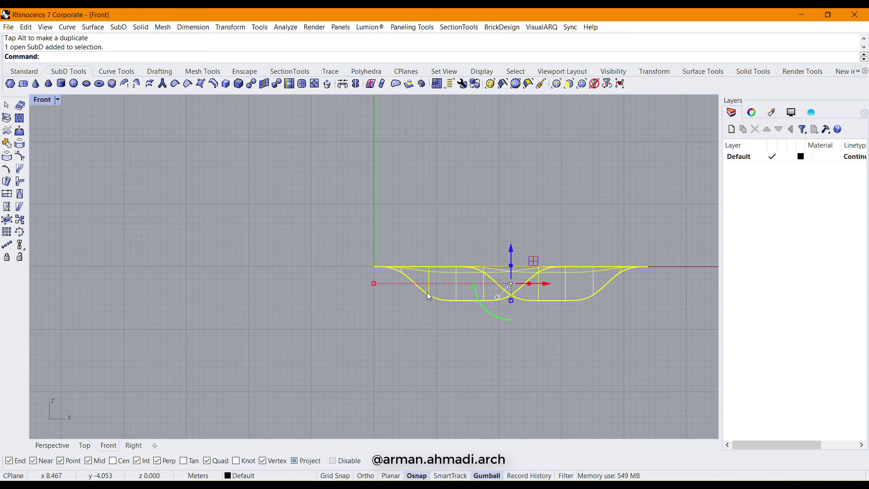
scroll(446, 333, down, 3)
scroll(371, 345, up, 4)
drag(374, 289, 386, 239)
click(52, 445)
right_drag(498, 336, 471, 341)
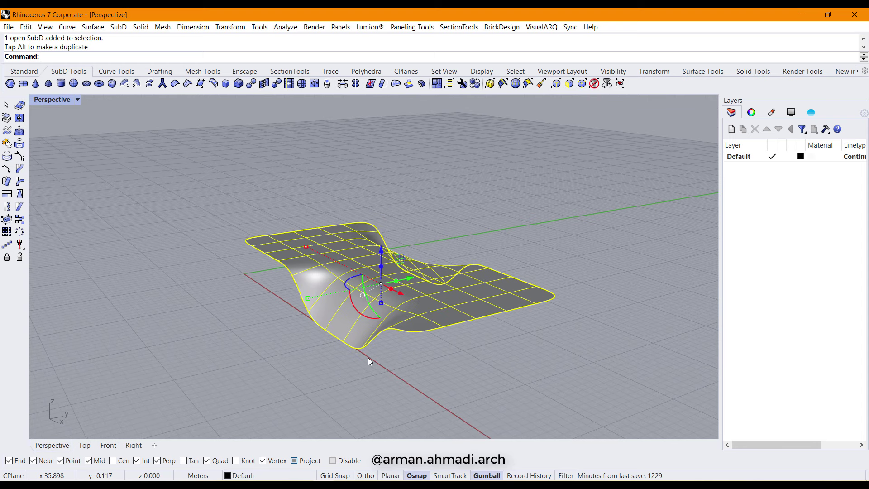
Paste a copy of the SubD and flatten it with ProjectToCPlane, deleting the input copy.
key(ctrl+c)
key(ctrl+v)
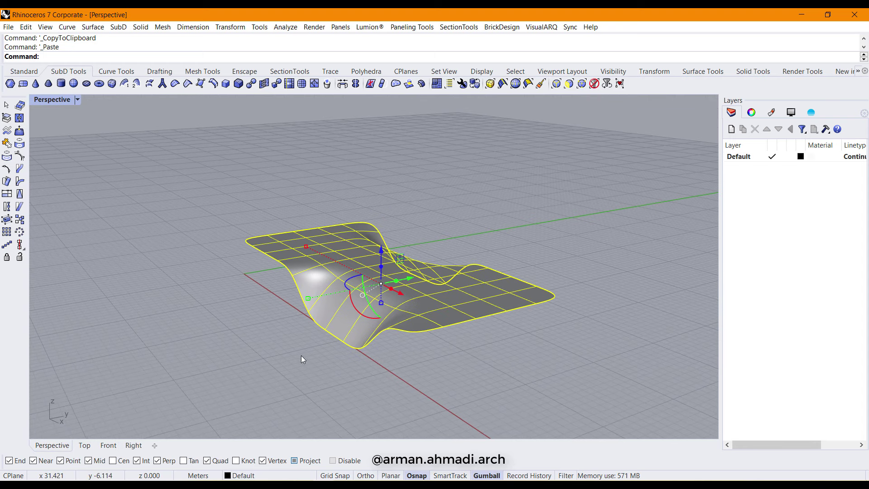
right_drag(304, 357, 343, 352)
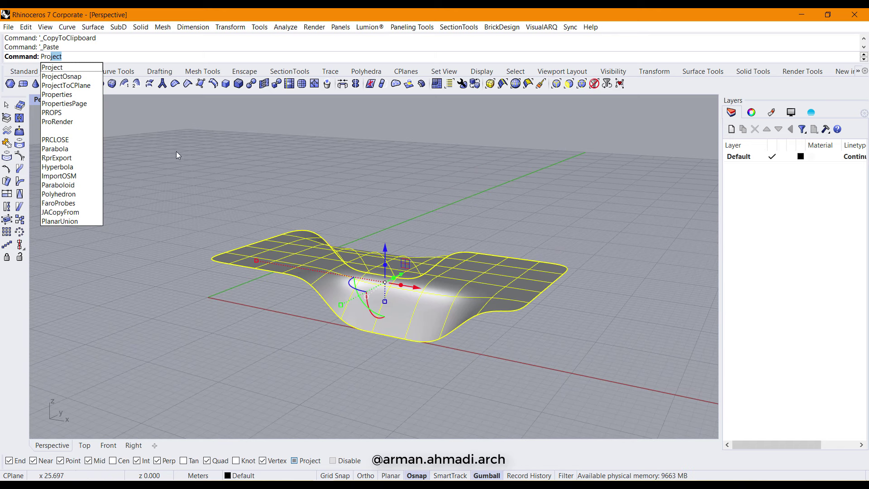
key(Down)
key(Down)
key(Return)
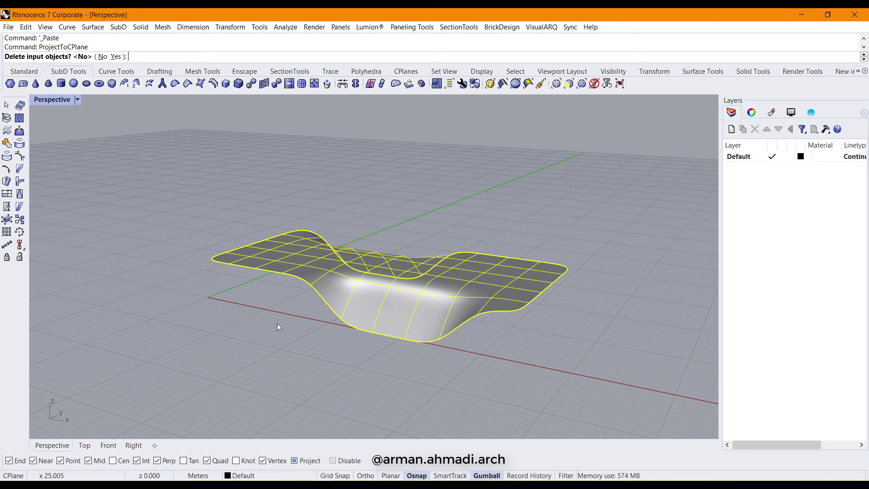
click(117, 56)
right_drag(251, 339, 228, 337)
key(Escape)
right_drag(338, 415, 279, 295)
right_drag(257, 339, 313, 226)
right_drag(303, 306, 399, 336)
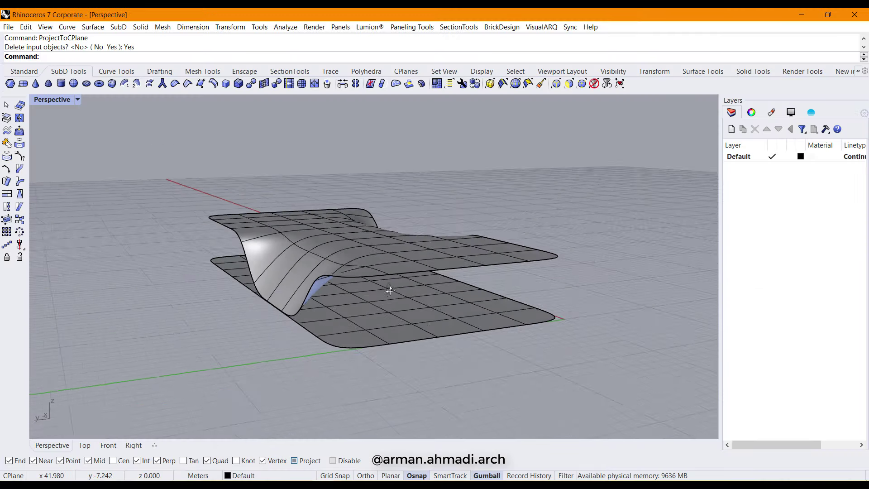
Orbit the Perspective view to see the troughed surface above its flat base.
right_drag(388, 287, 256, 286)
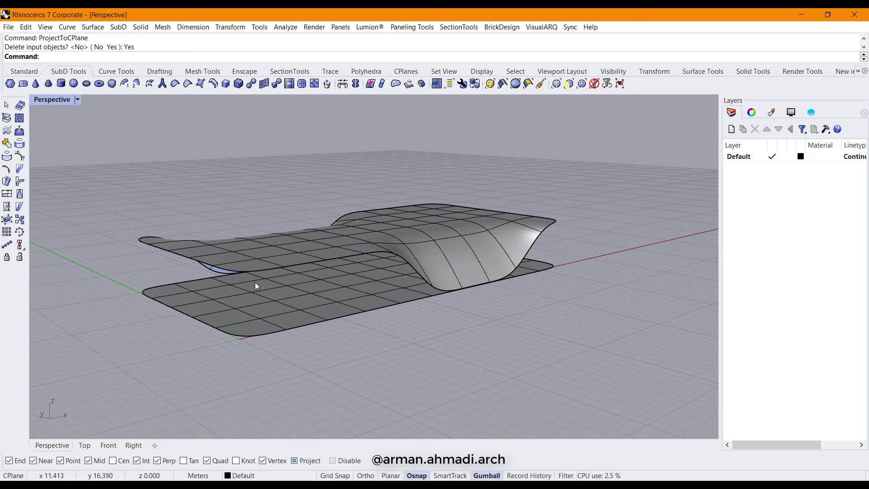
Start a SubD Bridge, pick a face on the raised surface, and orbit to the base slab.
click(343, 84)
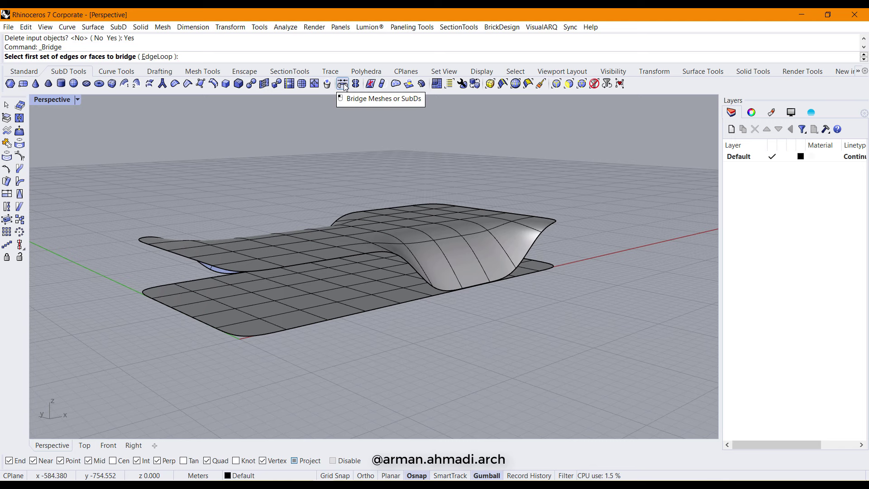
right_drag(288, 156, 270, 178)
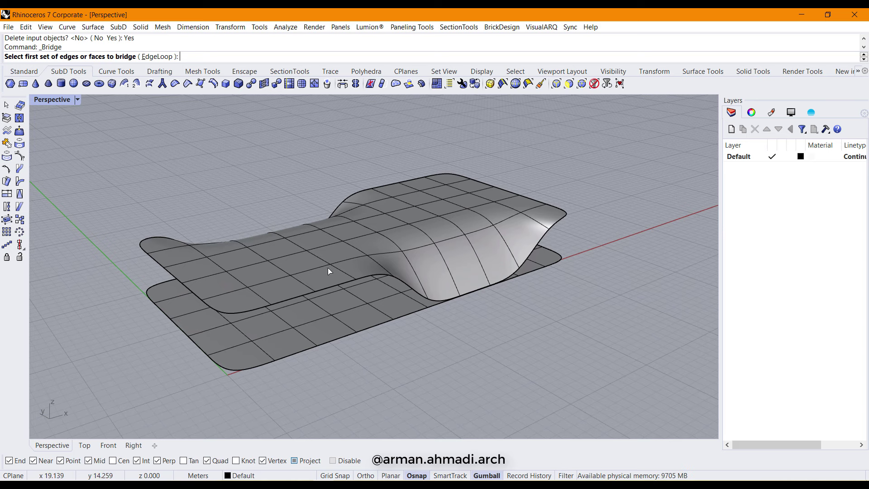
right_drag(323, 257, 354, 272)
click(325, 297)
key(Return)
right_drag(377, 303, 281, 316)
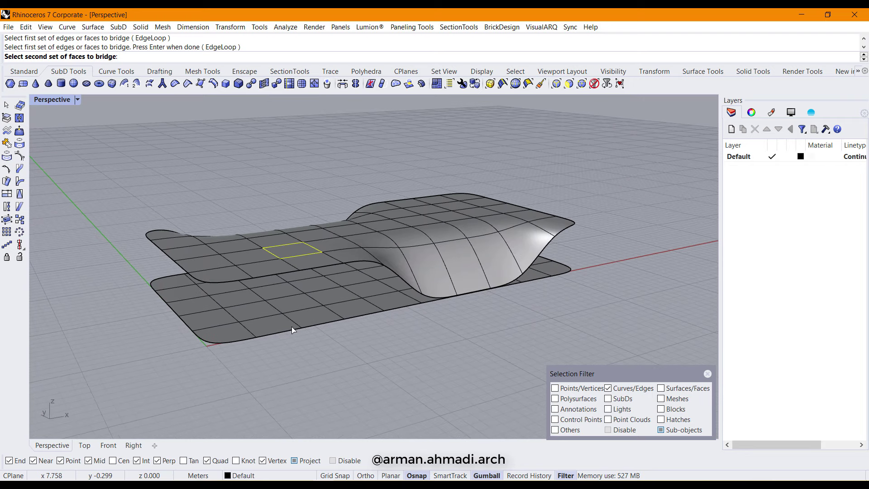
right_drag(267, 270, 403, 319)
Pick the base-slab face and test bridge straightness, returning it to 100%.
click(403, 320)
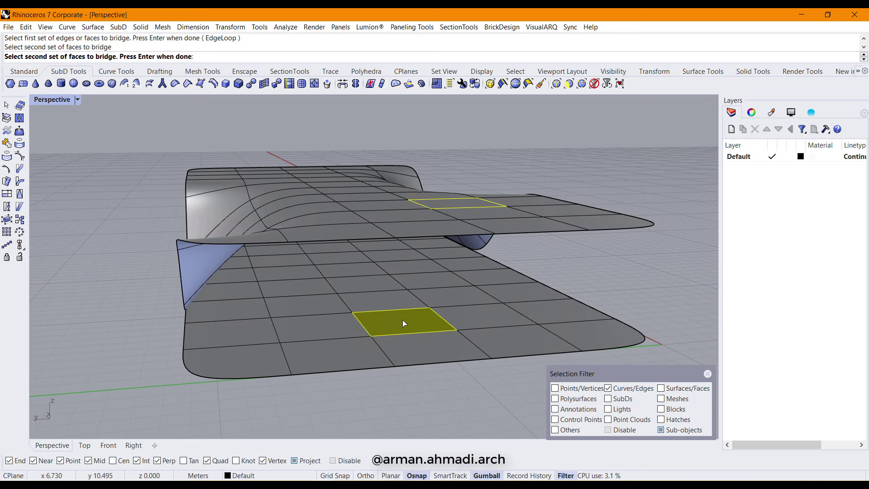
key(Return)
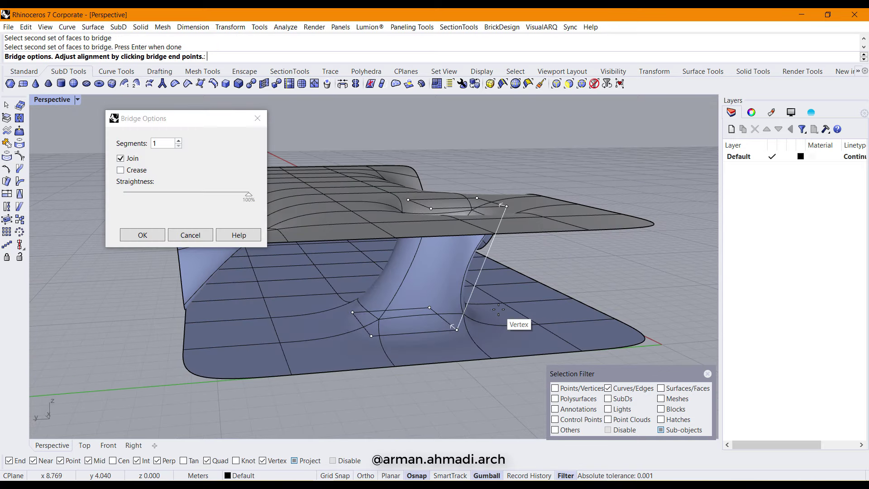
right_drag(494, 293, 480, 282)
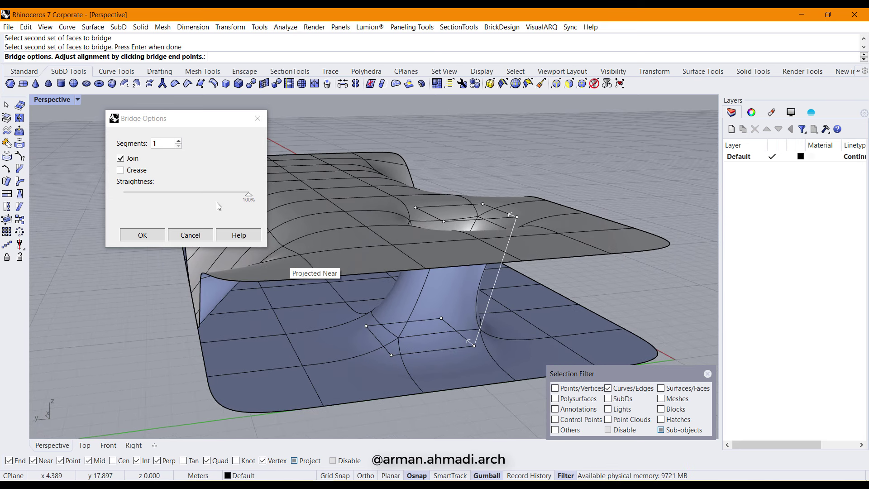
mouse_move(250, 203)
mouse_down()
mouse_move(172, 198)
mouse_move(250, 202)
mouse_up()
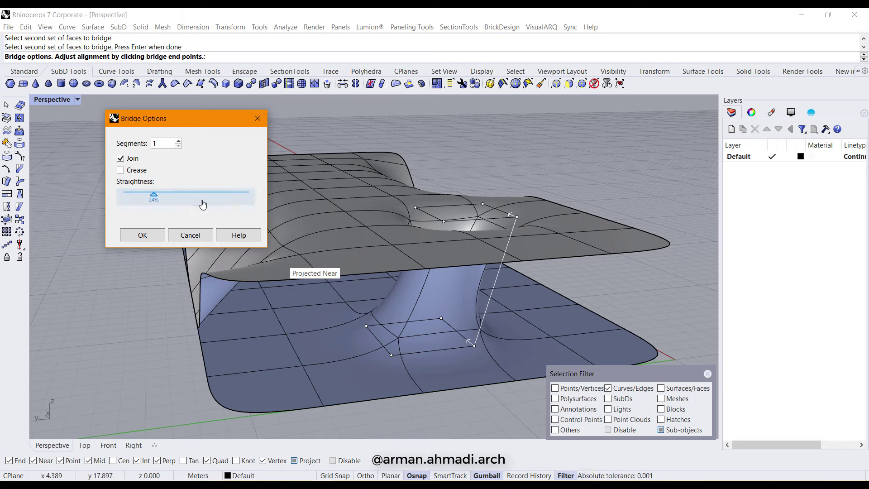
drag(216, 206, 265, 205)
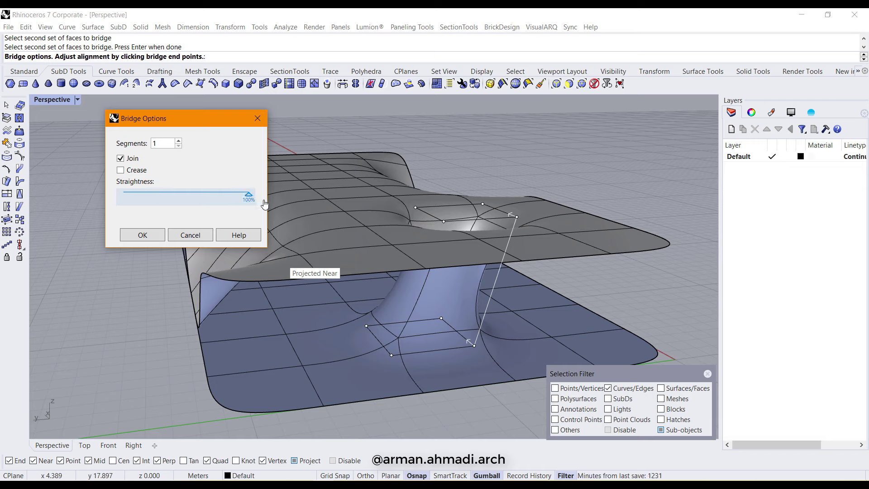
Try 3 and 2 segments and a crease, then create a smooth 1-segment bridge.
click(179, 141)
click(179, 142)
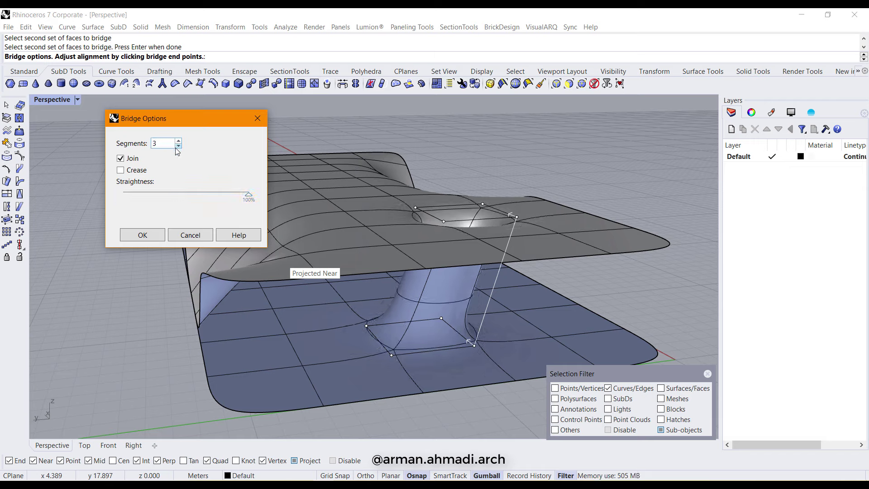
click(179, 146)
right_drag(354, 231, 435, 299)
click(179, 146)
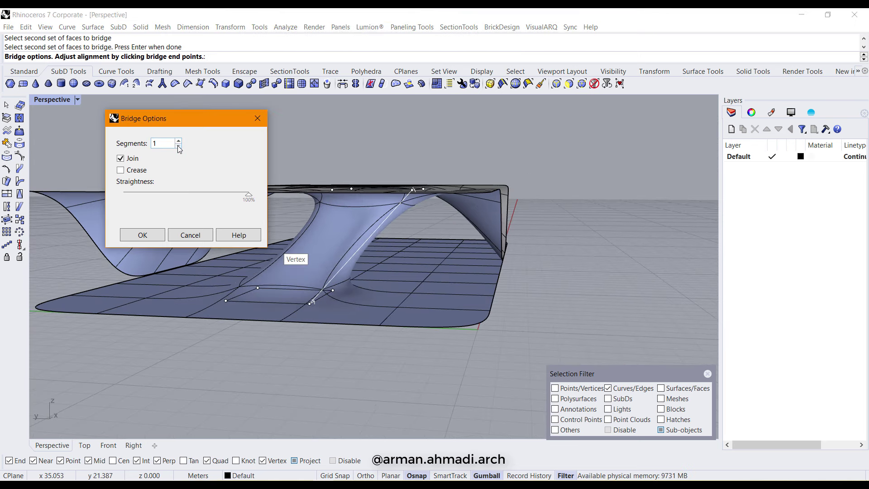
right_drag(357, 283, 384, 286)
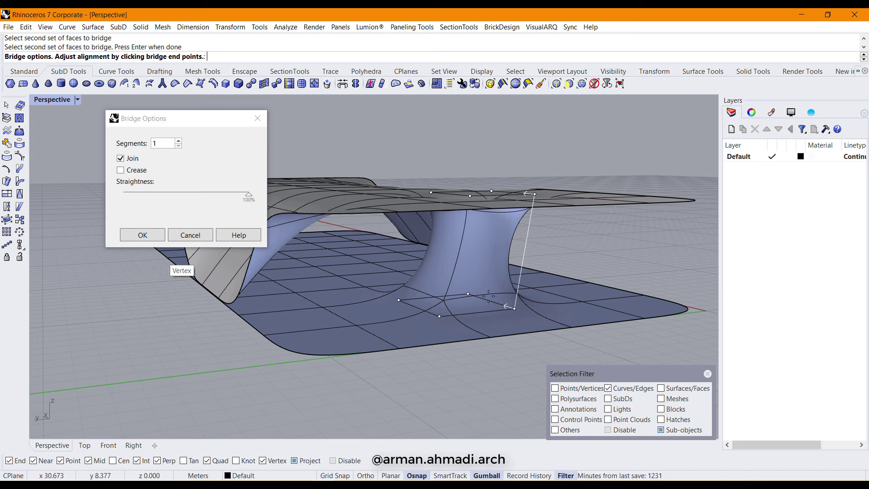
click(143, 173)
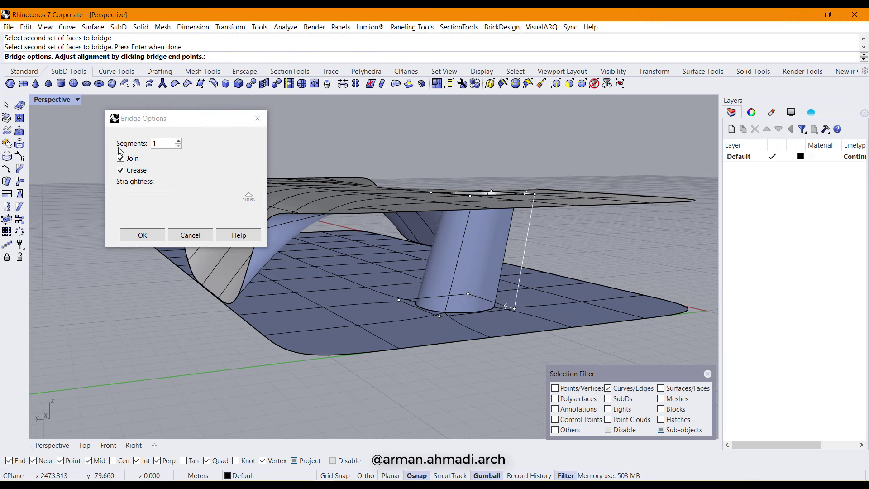
click(121, 170)
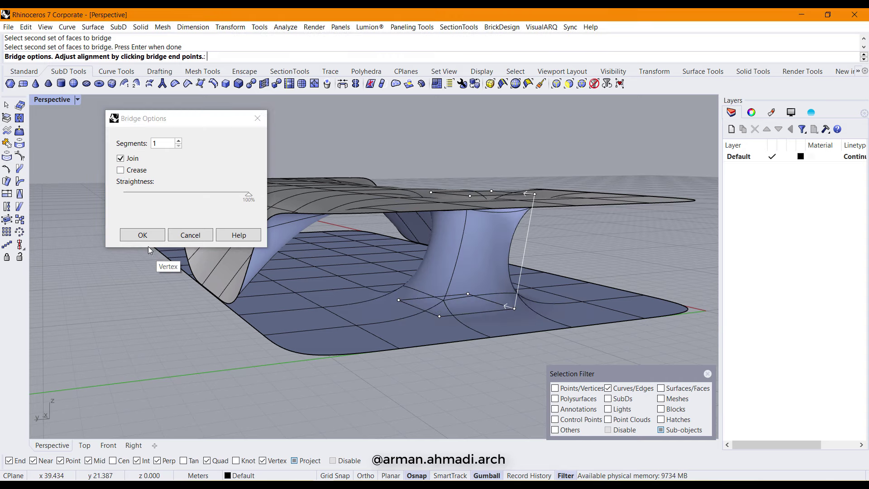
click(142, 235)
right_drag(501, 257, 27, 143)
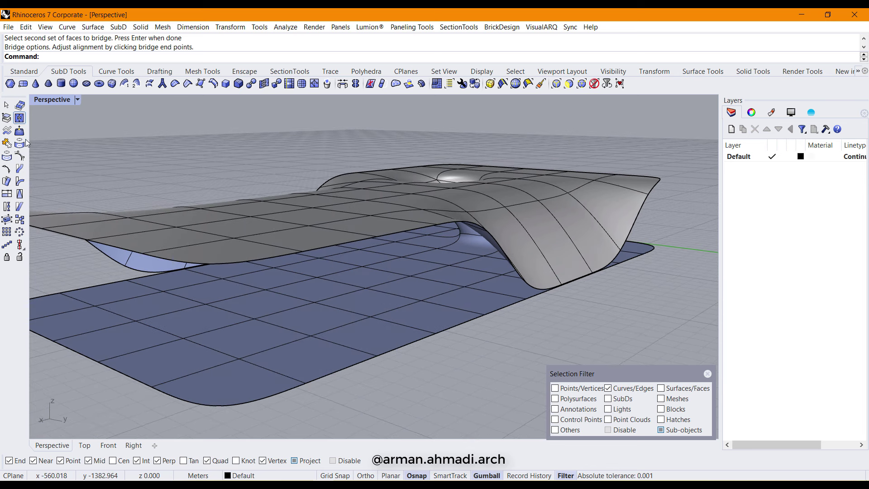
Bridge another upper face to the base slab with default settings for a second leg.
click(343, 84)
right_drag(344, 323, 349, 330)
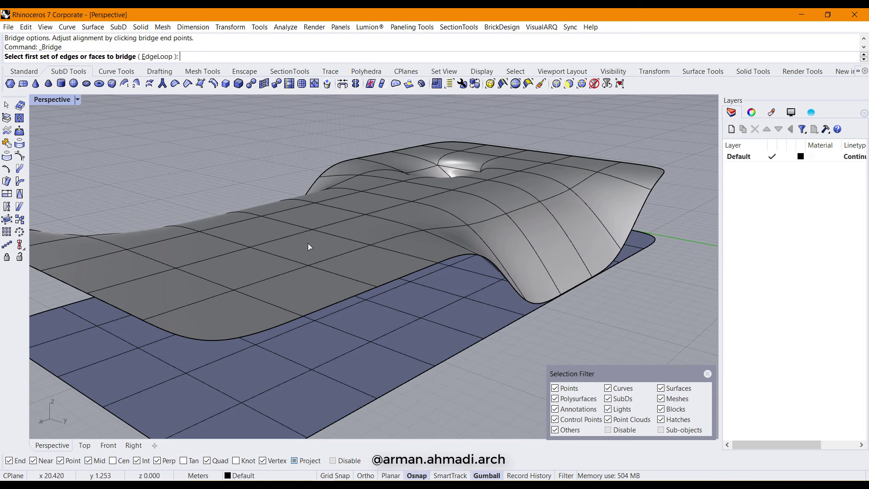
click(307, 244)
key(Return)
right_drag(309, 245, 451, 362)
click(433, 354)
key(Return)
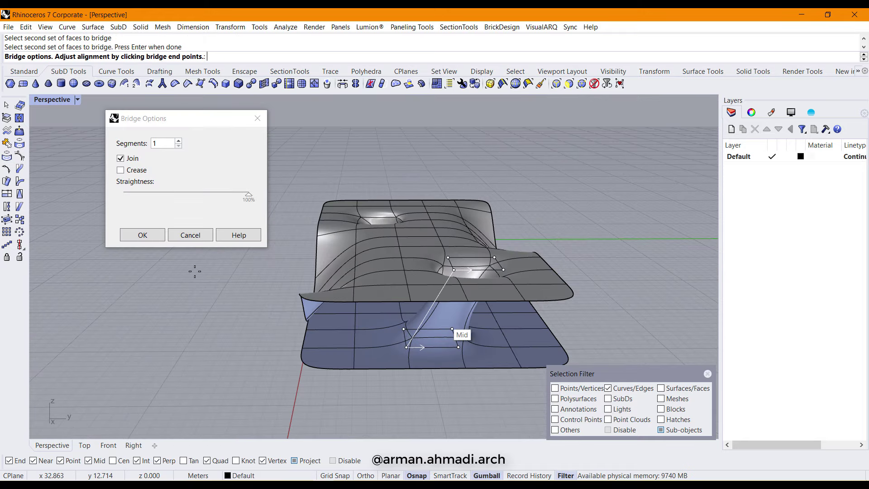
scroll(460, 334, down, 3)
key(Return)
right_drag(471, 317, 428, 355)
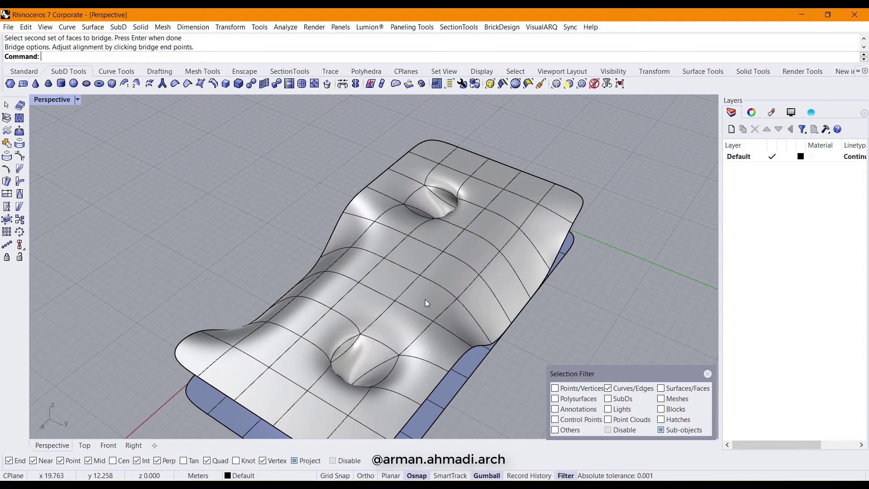
Add a third leg by bridging another upper face down to the base slab.
right_click(425, 297)
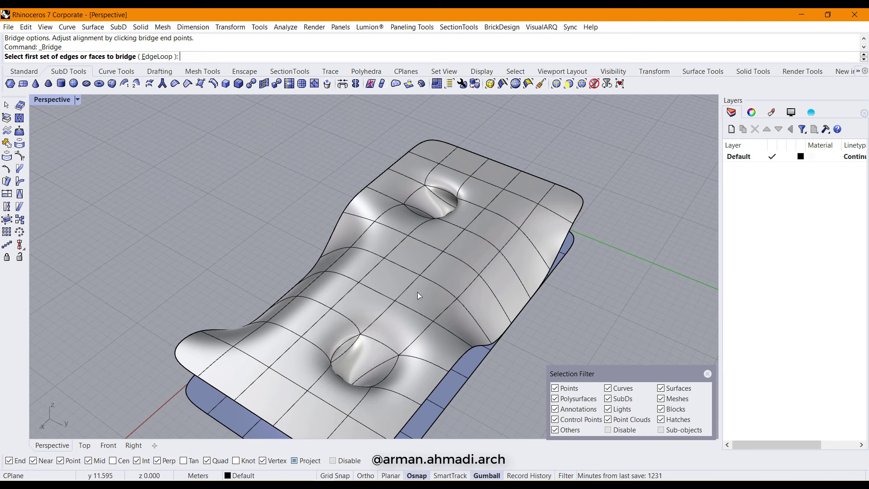
click(412, 255)
right_click(410, 326)
right_drag(410, 326, 446, 306)
click(365, 289)
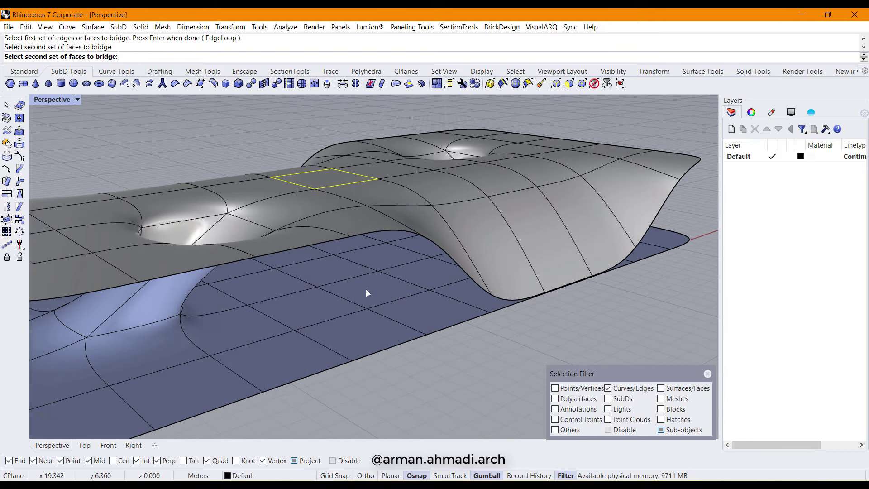
key(Return)
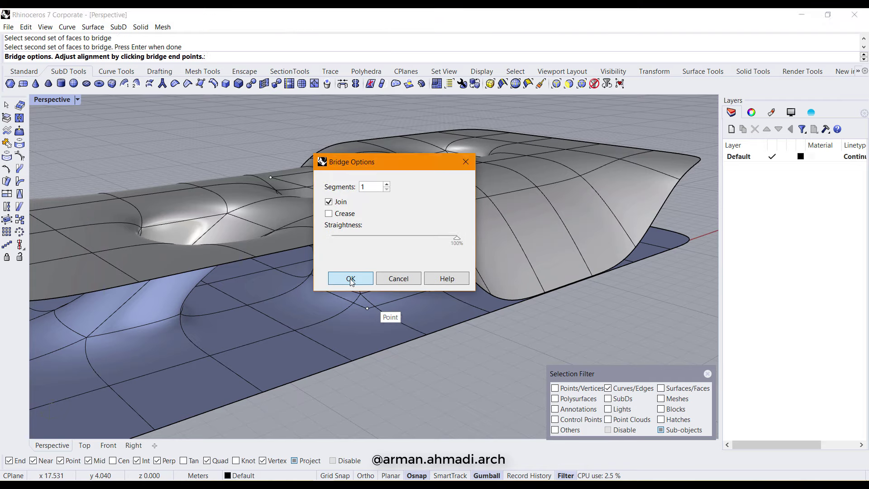
click(351, 277)
scroll(317, 289, down, 3)
right_drag(316, 289, 371, 271)
Undo the last edge insertion and inspect the legs from several angles.
key(ctrl+z)
scroll(360, 262, up, 5)
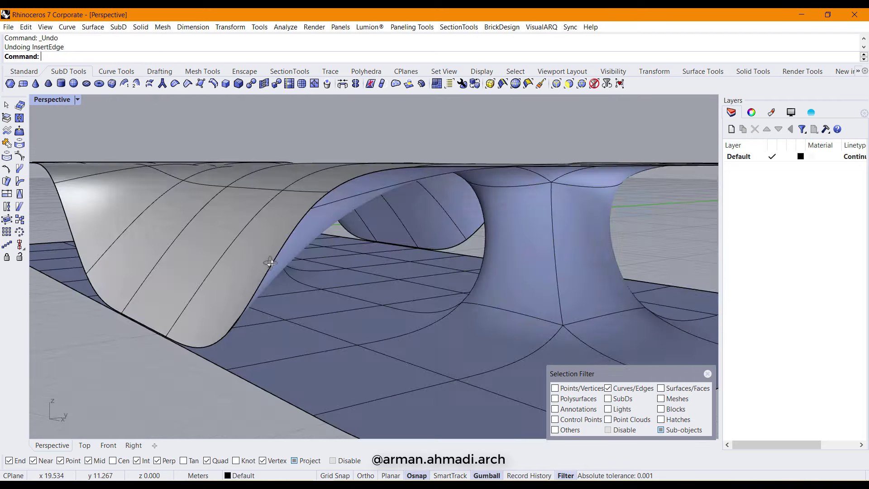
right_drag(267, 263, 396, 245)
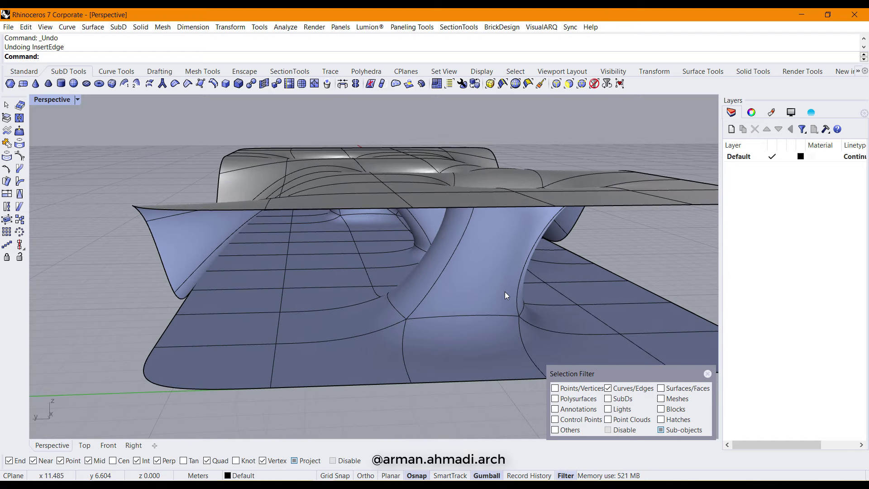
right_drag(493, 292, 267, 232)
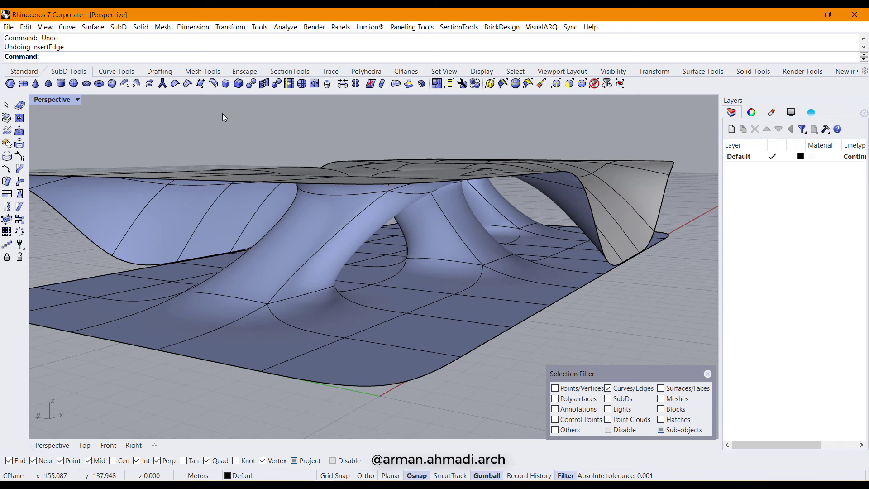
Insert a horizontal edge loop around the middle of the first leg.
right_click(216, 85)
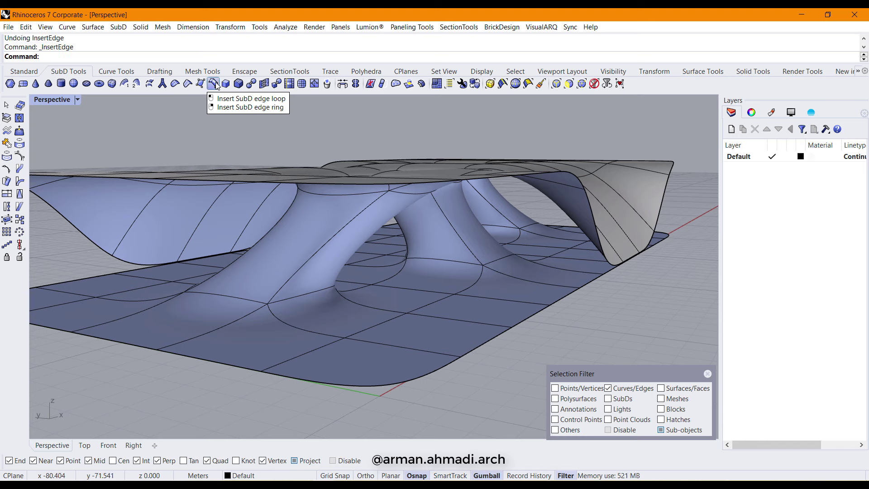
click(329, 242)
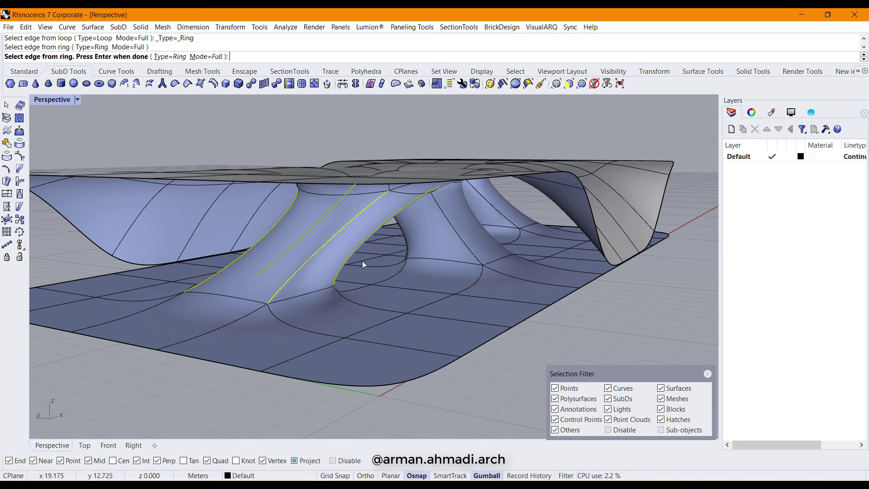
key(Return)
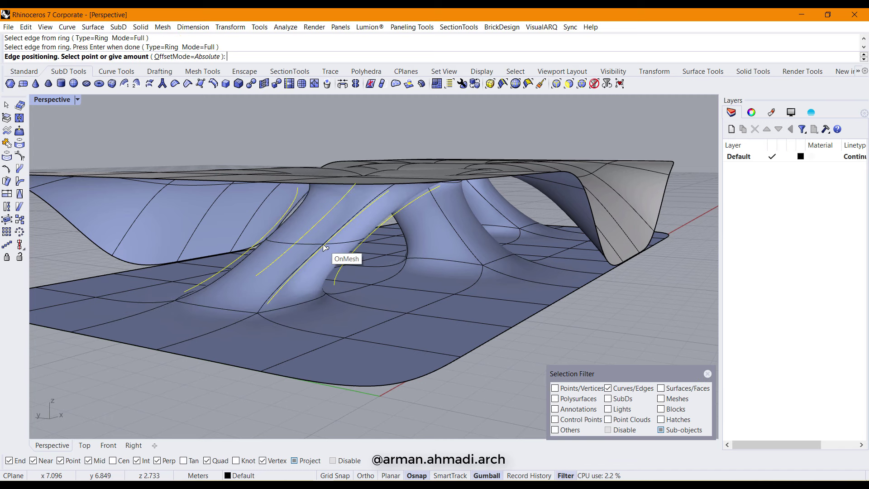
click(301, 234)
right_drag(297, 260, 367, 254)
scroll(367, 256, up, 5)
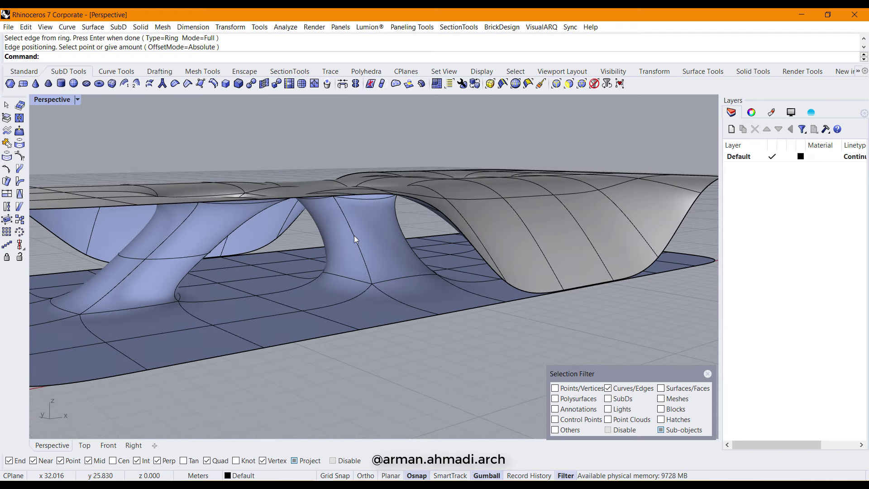
scroll(355, 239, up, 3)
Add a matching edge loop around the second leg.
key(Return)
click(357, 236)
key(Return)
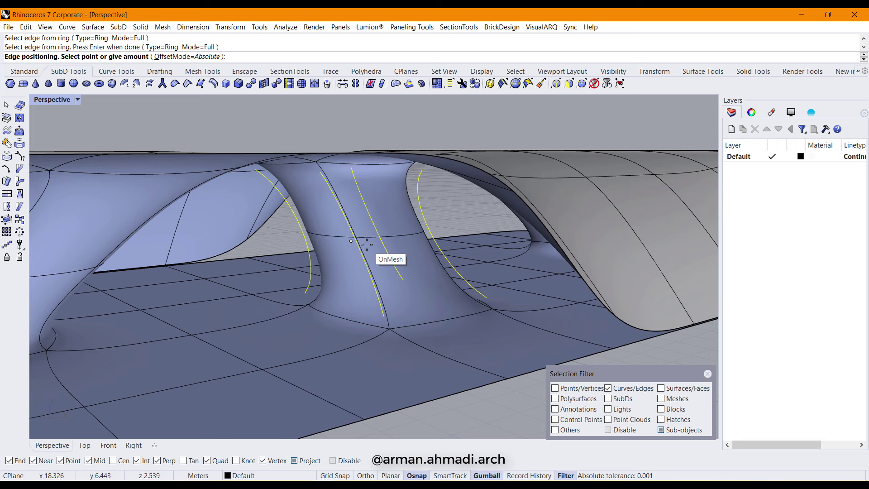
click(366, 240)
scroll(365, 242, down, 10)
right_drag(364, 242, 348, 259)
scroll(495, 250, up, 5)
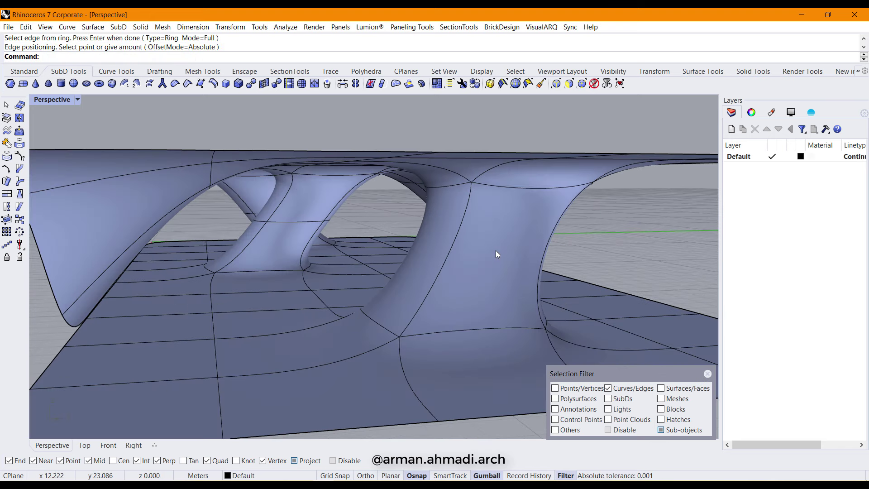
Add the same mid-height edge loop around the third leg.
key(Return)
click(453, 249)
key(Return)
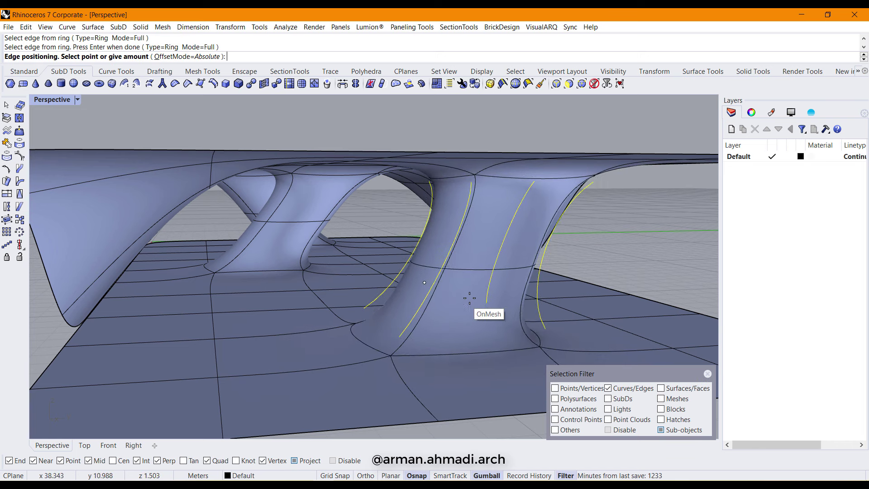
click(473, 286)
scroll(457, 270, down, 8)
right_drag(376, 281, 321, 312)
scroll(322, 312, up, 6)
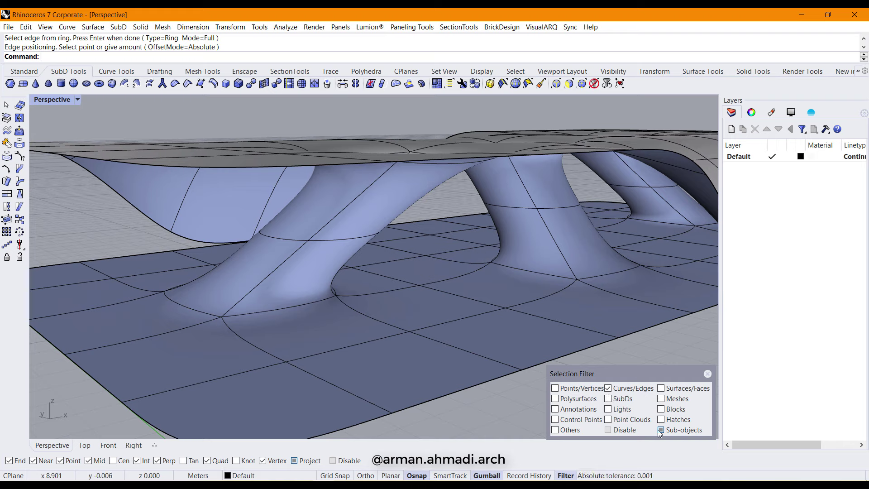
Scale the first leg's middle edge loop with the gumball to about 2.1.
double_click(319, 241)
right_drag(291, 251, 338, 227)
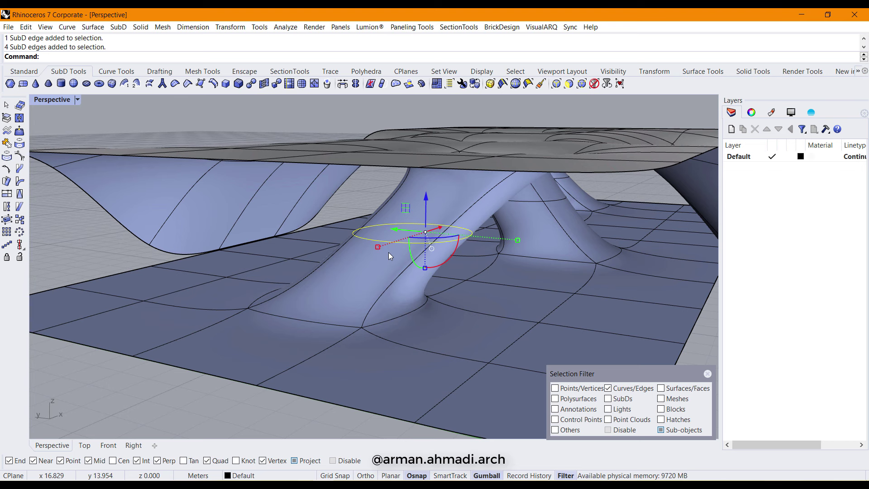
right_drag(390, 253, 361, 271)
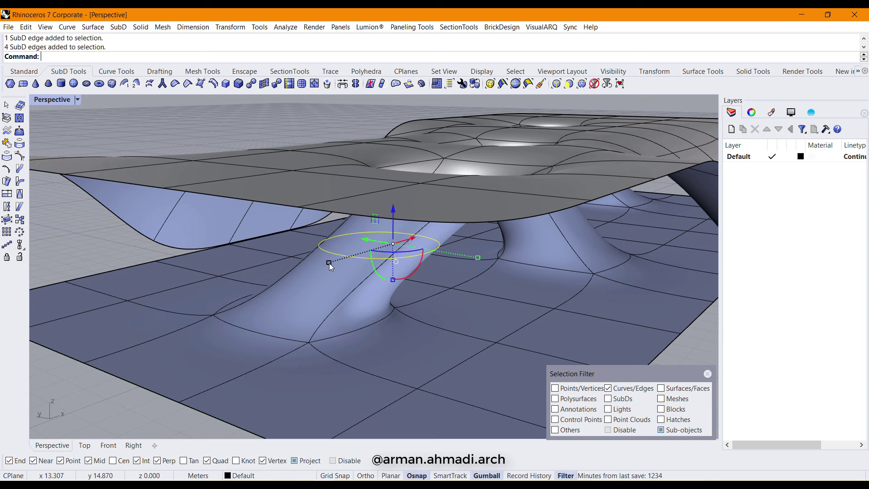
drag(330, 263, 355, 259)
right_drag(355, 260, 465, 262)
key(Escape)
scroll(462, 276, up, 5)
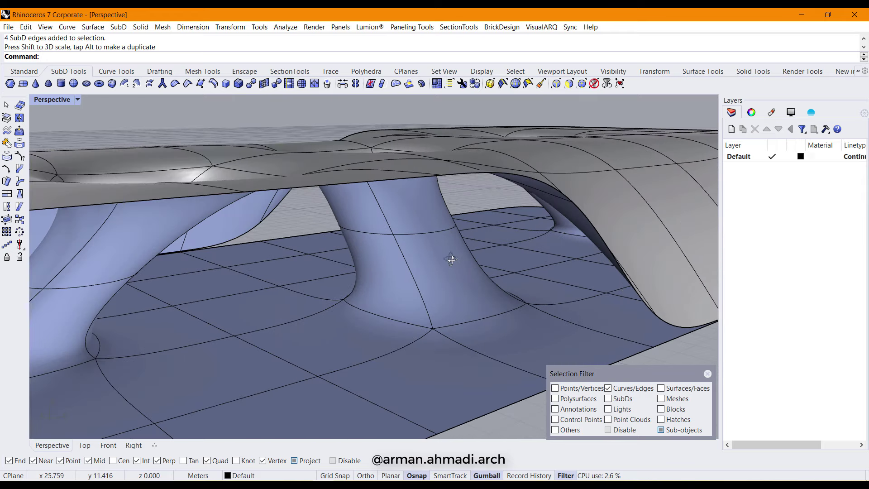
Select the second leg's middle edge loop and resize it.
double_click(407, 226)
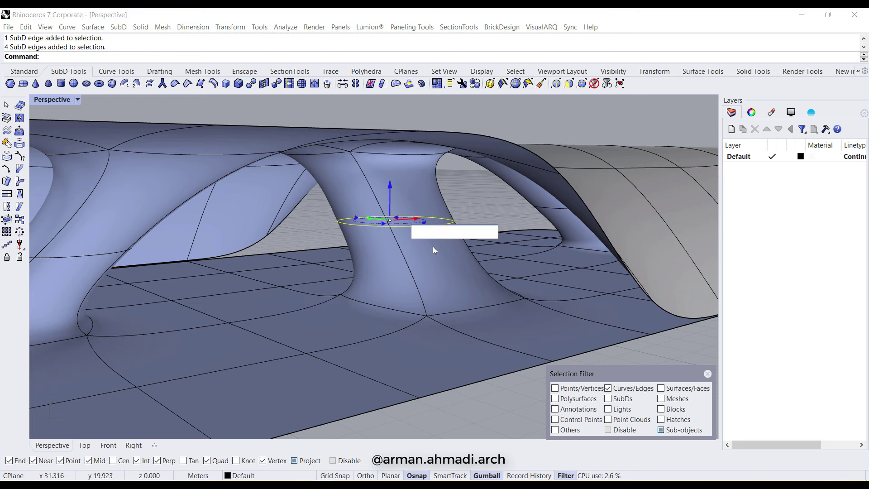
key(Escape)
double_click(422, 227)
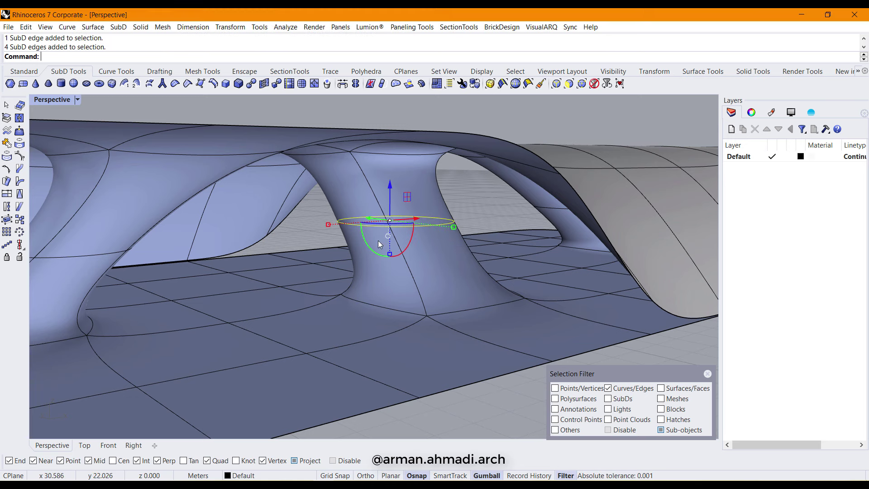
drag(330, 224, 379, 231)
scroll(378, 231, down, 10)
Select the pillar's edge loop and widen it.
right_drag(379, 231, 463, 300)
scroll(389, 286, up, 5)
click(377, 260)
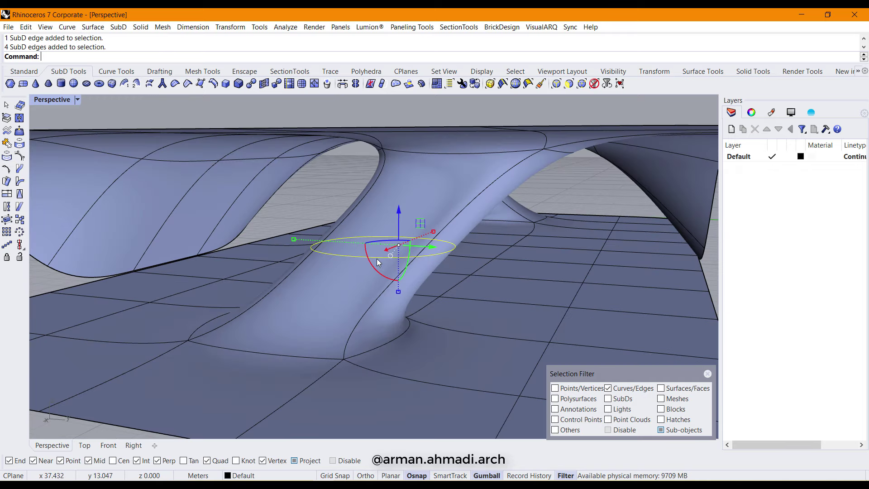
drag(295, 239, 352, 241)
scroll(355, 274, down, 10)
right_drag(268, 349, 197, 281)
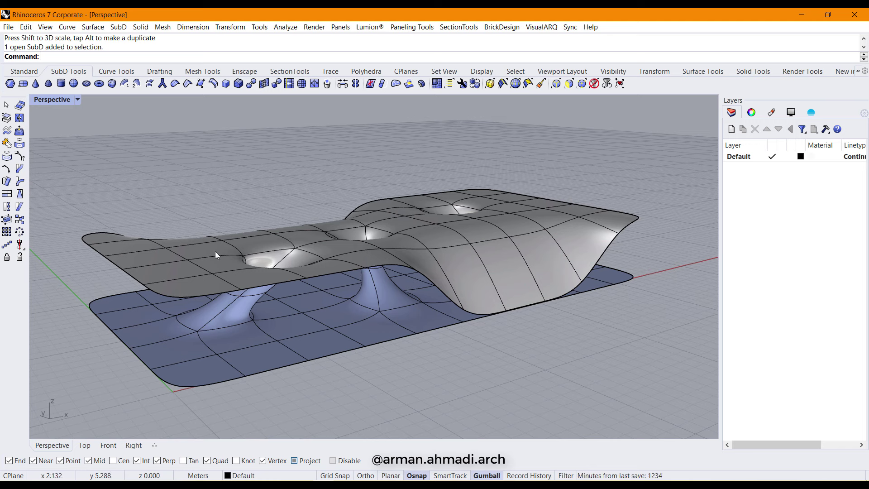
Offset the whole SubD into a solid with OffsetSubD at distance 0.5.
right_drag(394, 281, 457, 279)
click(438, 271)
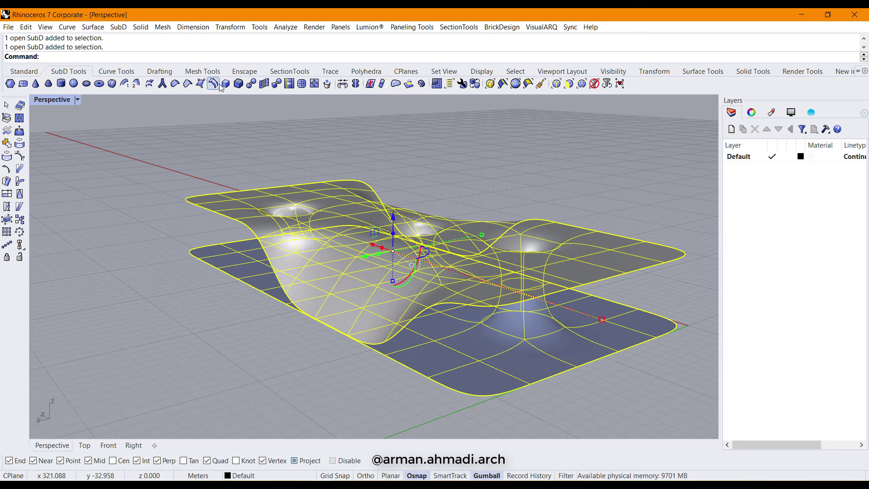
click(422, 84)
right_drag(424, 268, 191, 263)
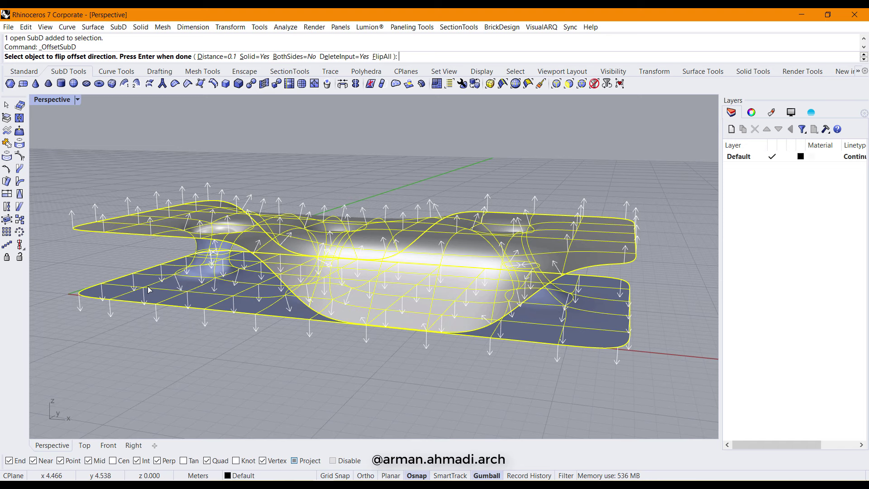
right_drag(94, 275, 313, 347)
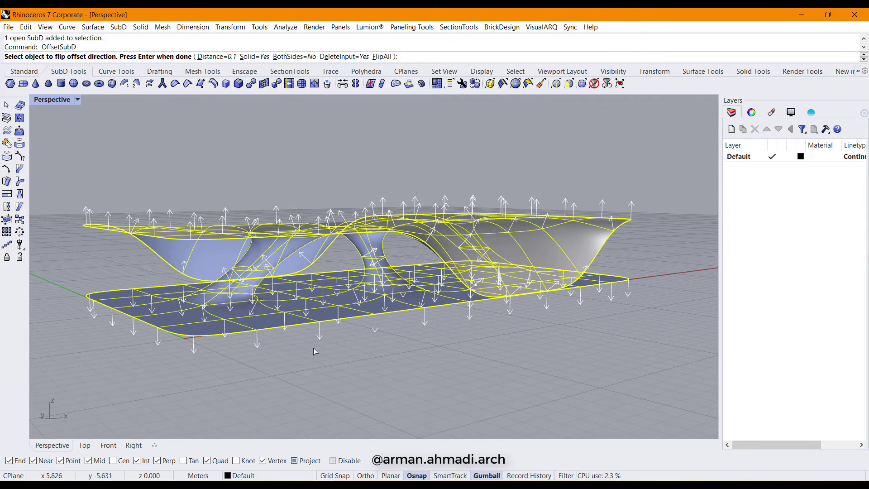
click(214, 56)
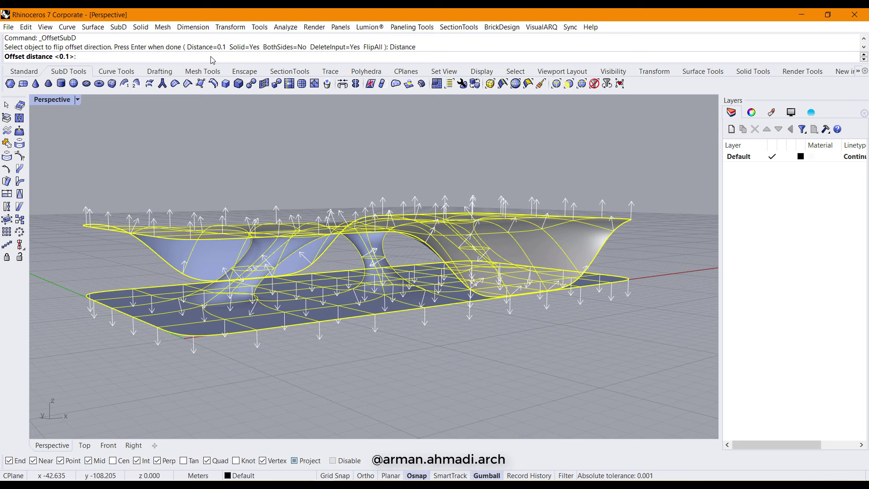
text(.5)
key(Return)
key(Return)
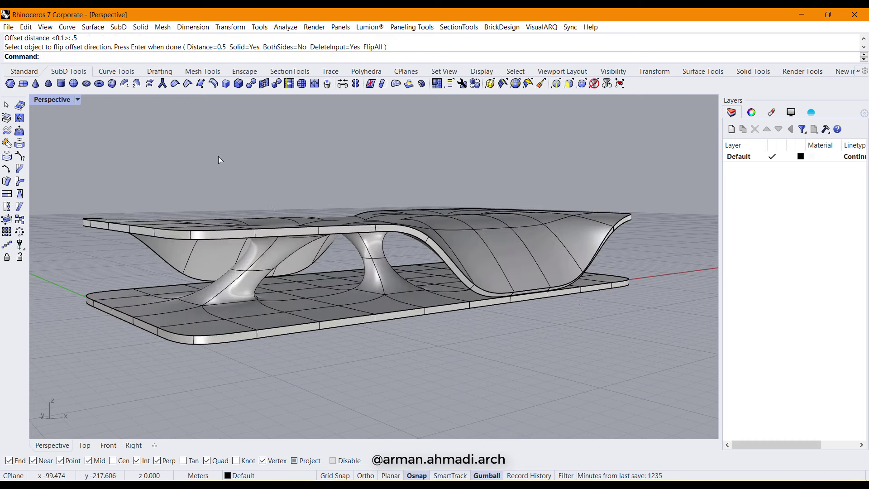
right_drag(218, 156, 480, 298)
Undo the 0.5 offset and rerun OffsetSubD with a distance of 0.2.
key(ctrl+z)
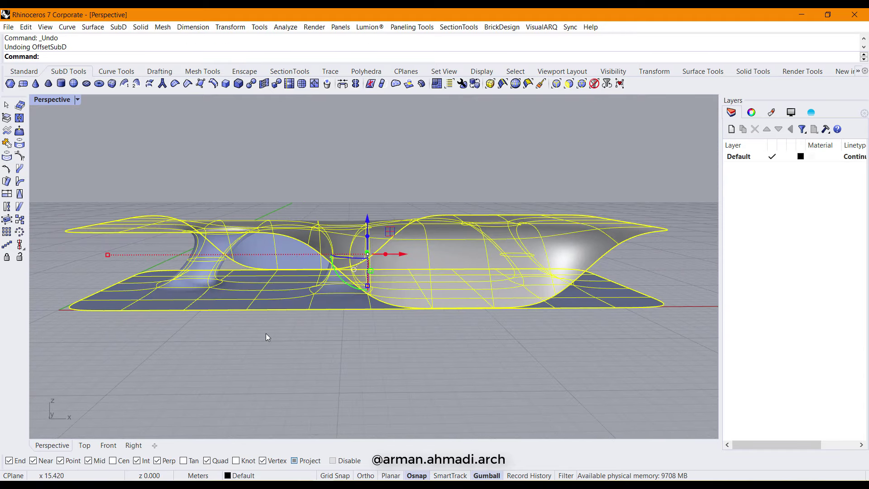
right_drag(265, 332, 340, 342)
key(Return)
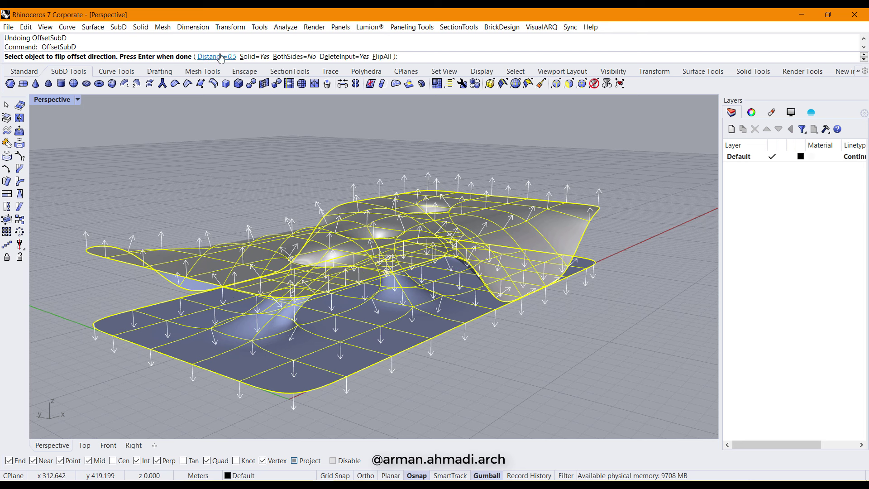
click(221, 57)
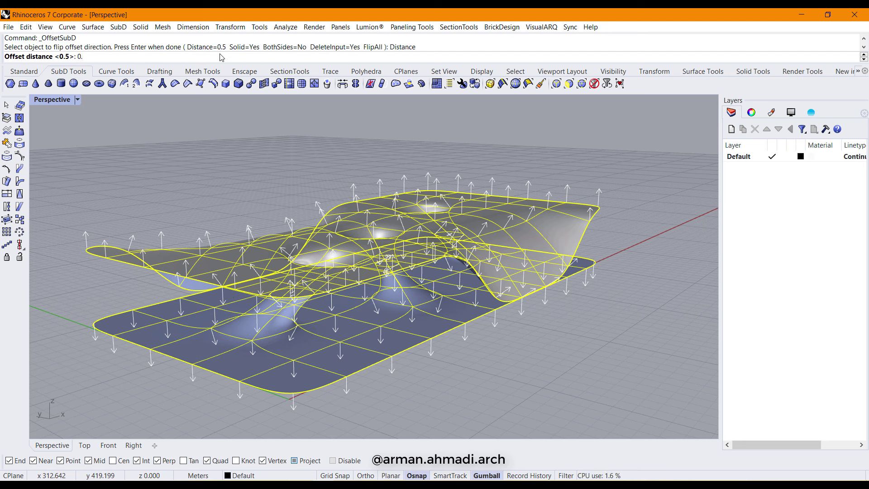
text(0.2)
key(Return)
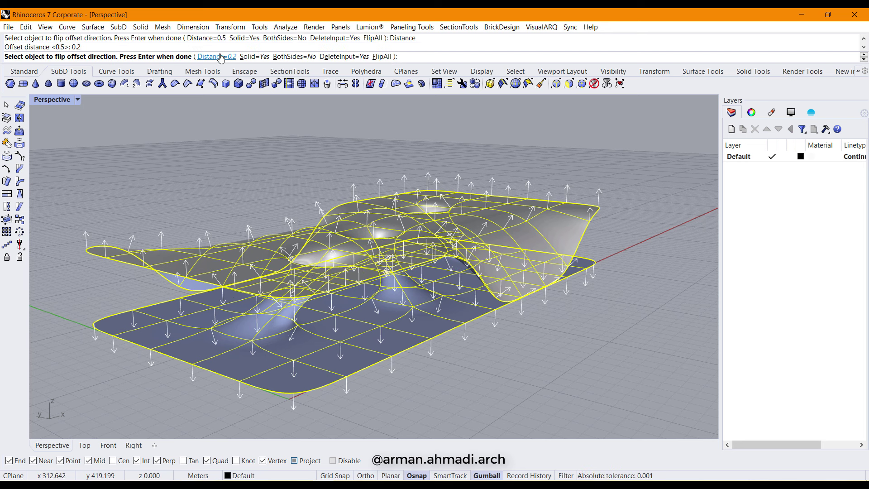
key(Return)
right_drag(455, 254, 553, 301)
Switch the thickened SubD from smooth to flat display.
scroll(373, 282, up, 6)
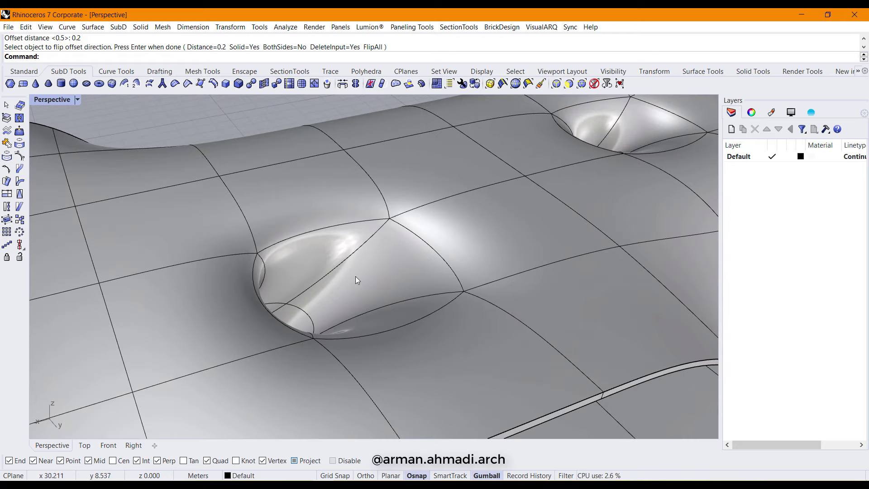
right_drag(398, 286, 305, 292)
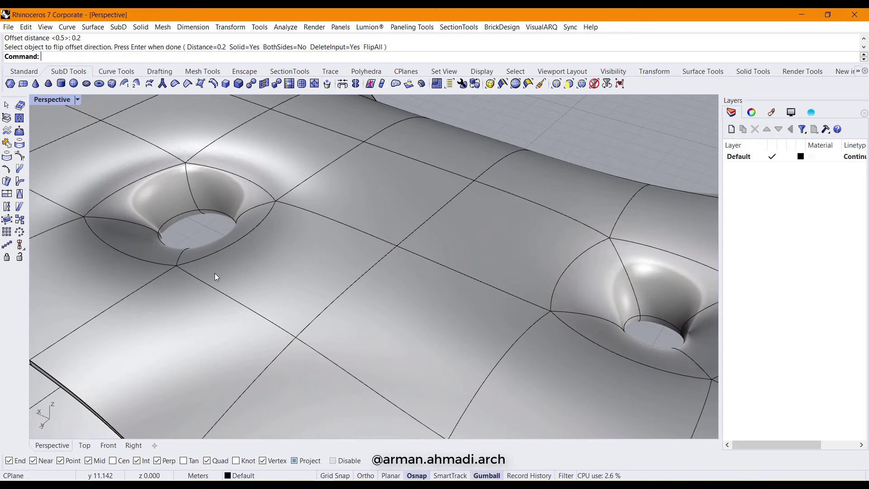
shift+right_drag(291, 235, 397, 310)
scroll(380, 310, down, 5)
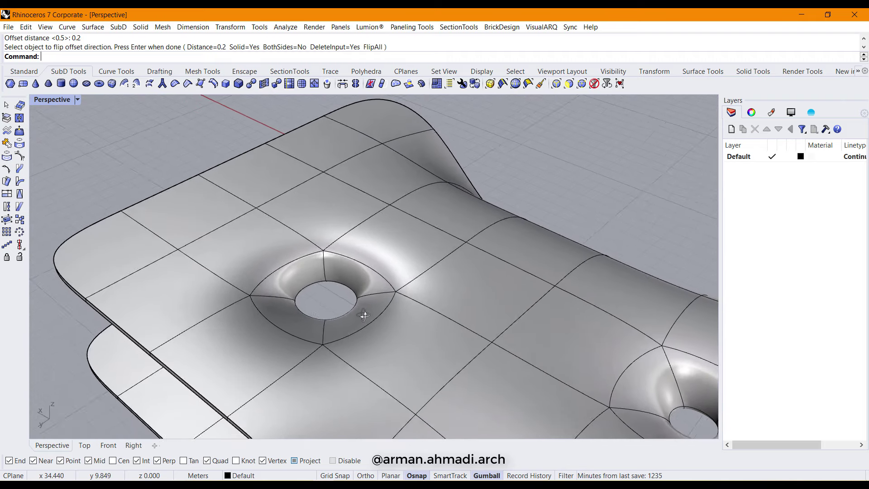
click(458, 268)
scroll(384, 282, down, 2)
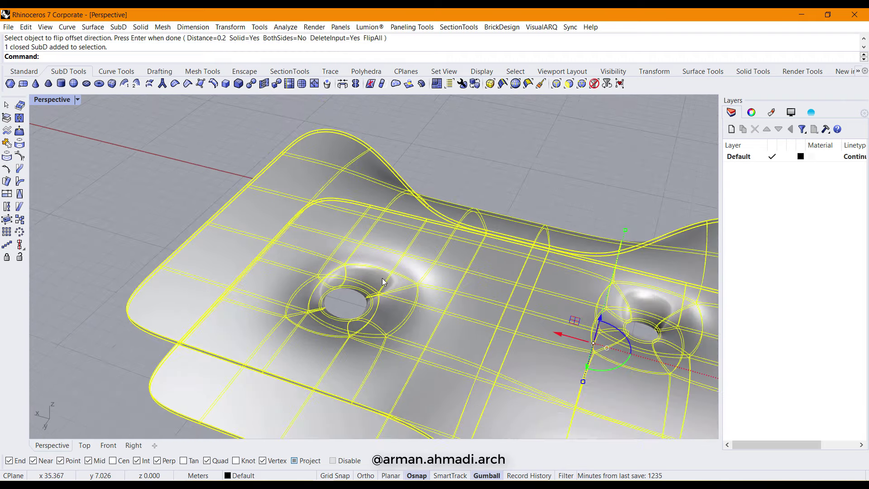
click(473, 85)
click(476, 153)
Orbit around the flat-display model to inspect its faceted faces and openings.
scroll(359, 223, down, 5)
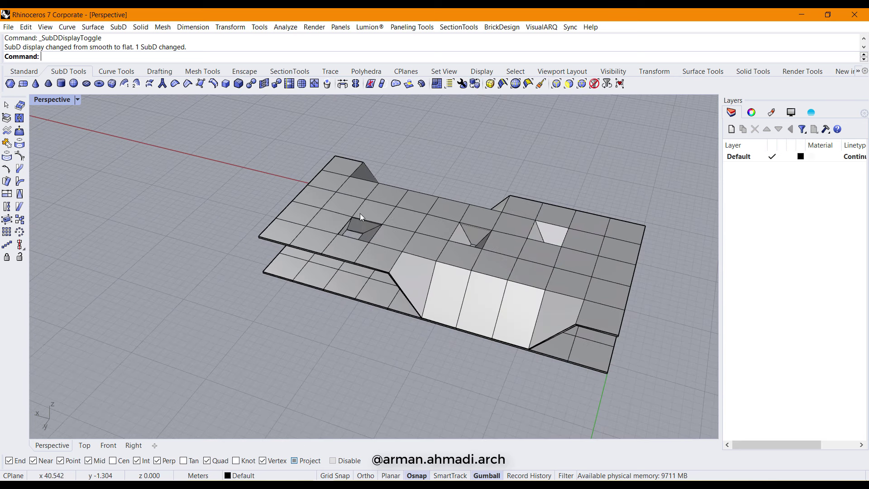
mouse_move(360, 224)
right_down()
mouse_move(388, 225)
mouse_move(344, 220)
right_up()
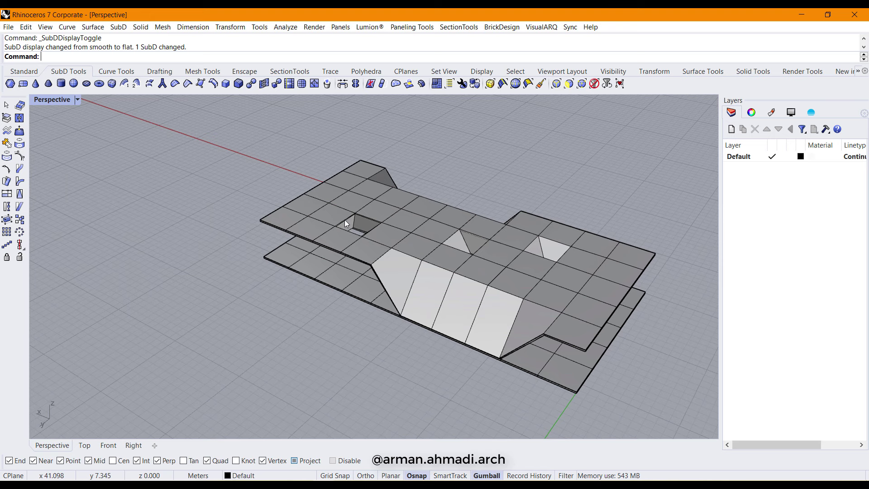
mouse_move(266, 249)
right_down()
mouse_move(290, 248)
mouse_move(272, 235)
mouse_move(259, 245)
mouse_move(266, 248)
right_up()
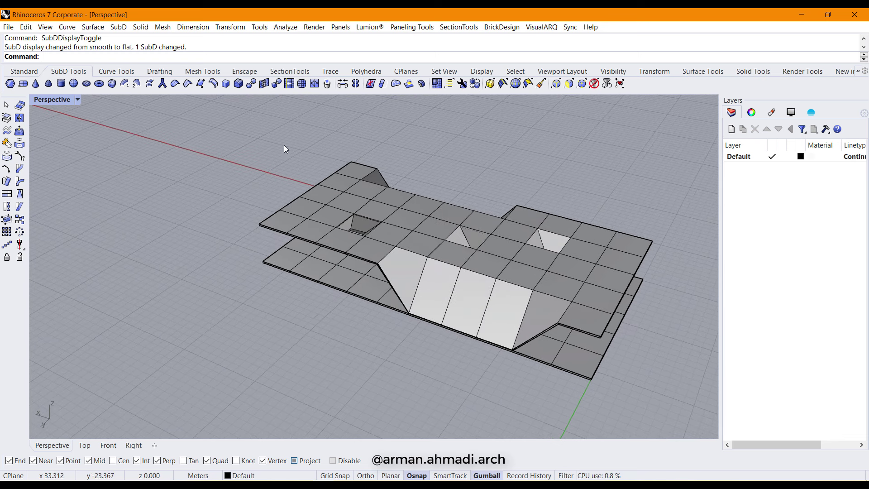
right_drag(422, 297, 297, 317)
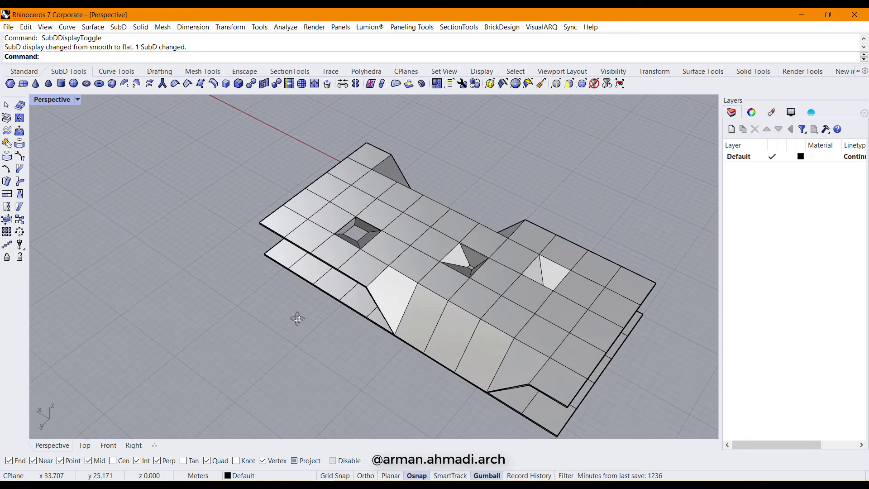
right_drag(298, 319, 297, 319)
scroll(371, 232, up, 5)
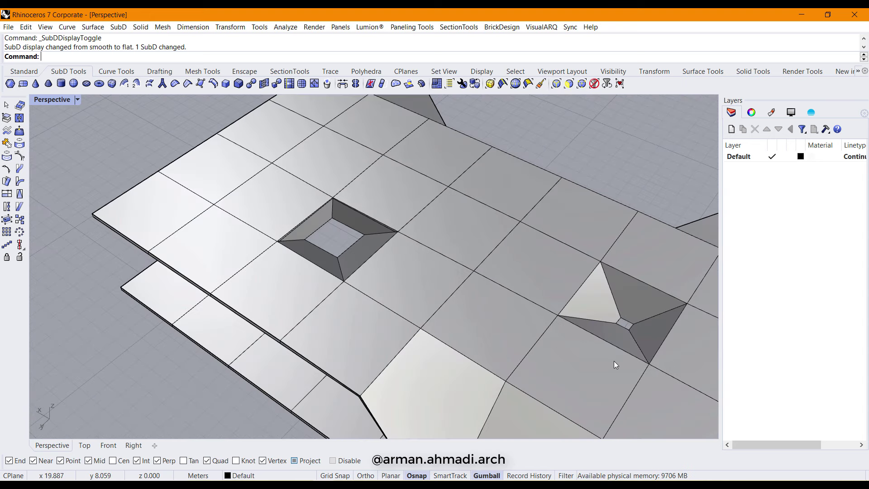
Limit selection to surfaces and faces, then select the square recess's faces.
click(565, 476)
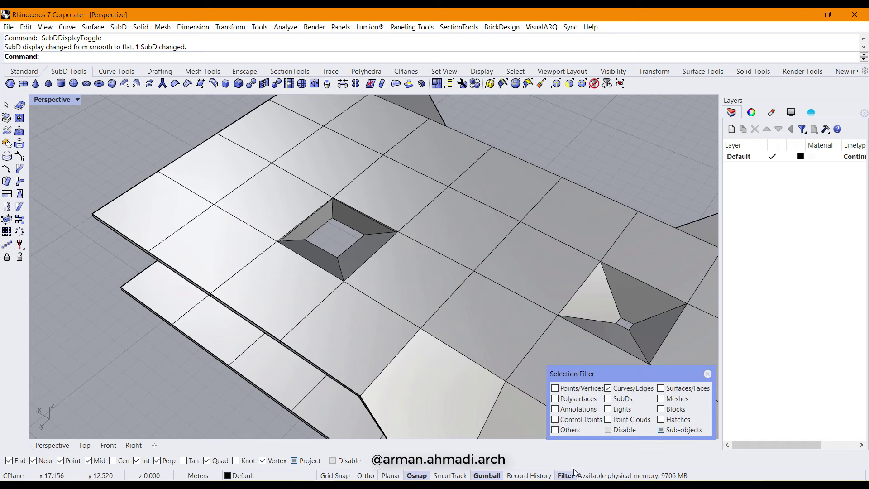
right_click(661, 390)
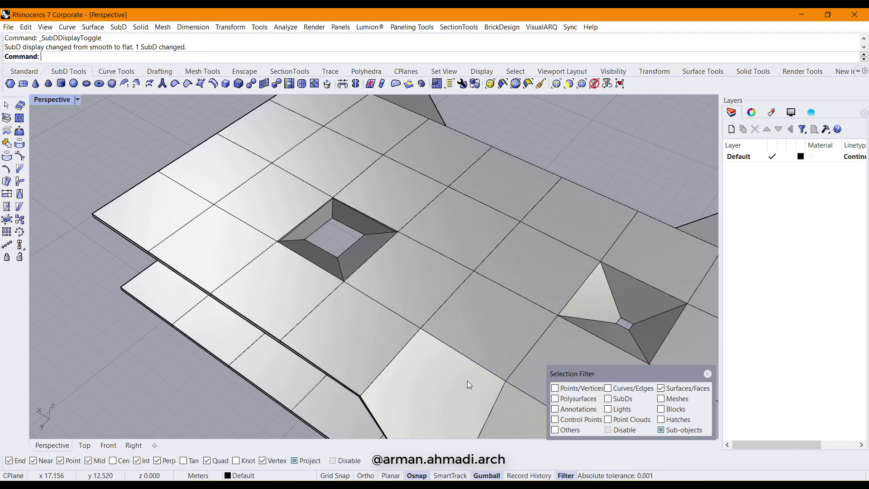
scroll(412, 256, up, 8)
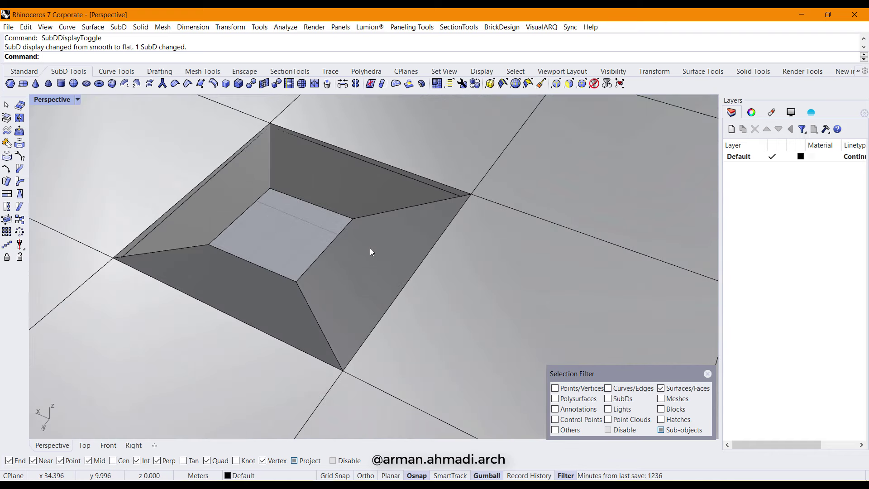
click(370, 248)
shift+click(362, 180)
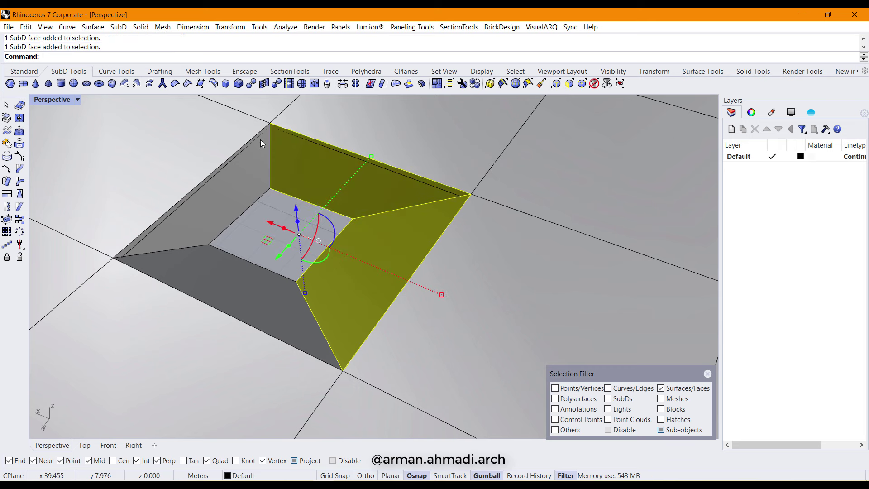
Add the pyramid and triangular recess faces to the selection.
scroll(262, 154, up, 6)
scroll(277, 229, down, 10)
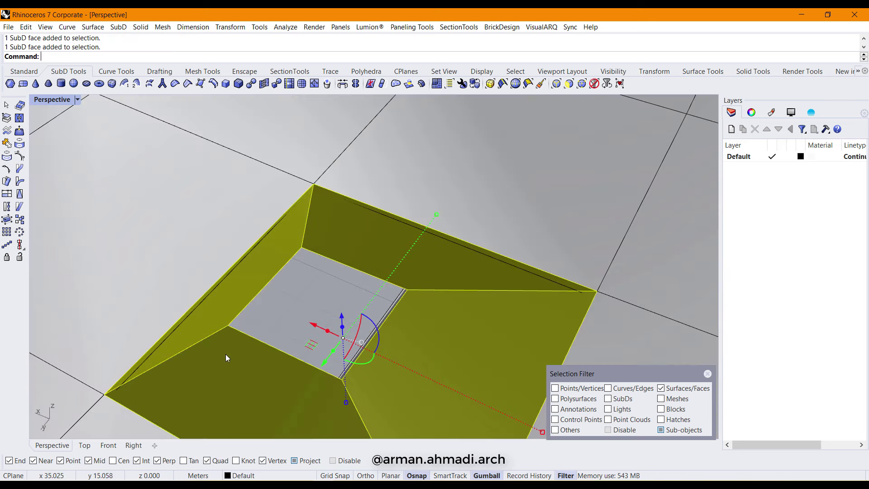
scroll(375, 290, up, 5)
shift+click(322, 285)
shift+click(410, 272)
scroll(371, 298, down, 6)
scroll(310, 285, up, 5)
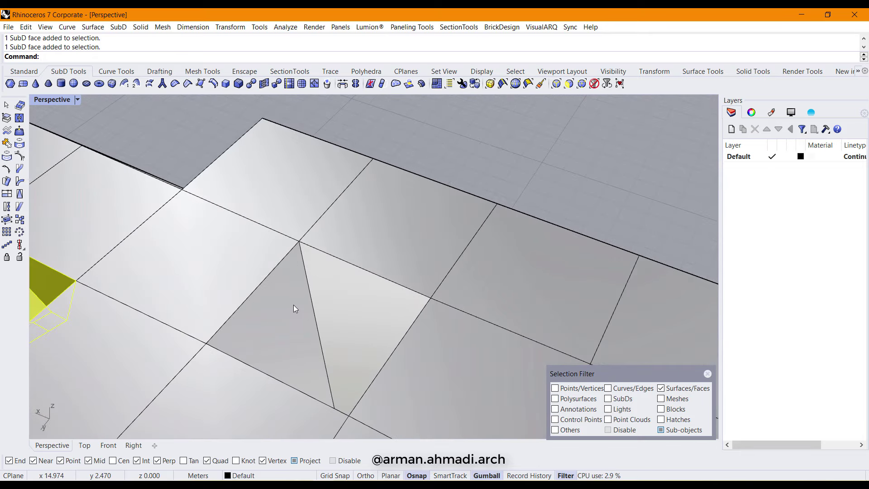
shift+click(287, 316)
right_drag(286, 316, 518, 206)
scroll(469, 245, up, 3)
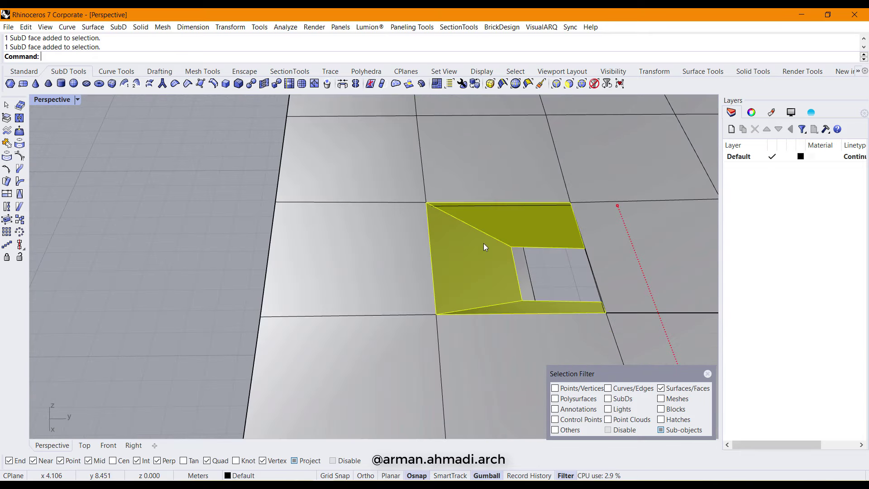
right_drag(469, 245, 407, 190)
scroll(379, 176, up, 4)
Add the last recess face and delete the selected faces to open the holes.
shift+click(397, 221)
scroll(364, 234, down, 6)
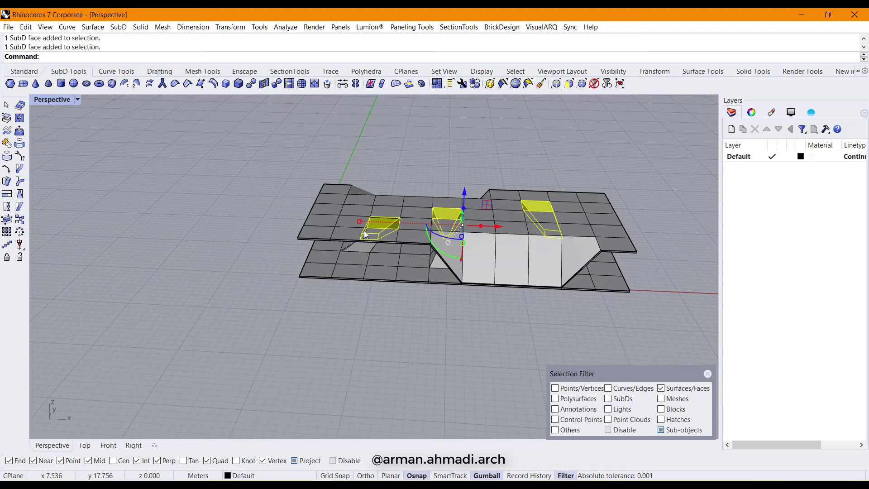
key(Delete)
right_drag(530, 262, 361, 288)
scroll(245, 240, up, 5)
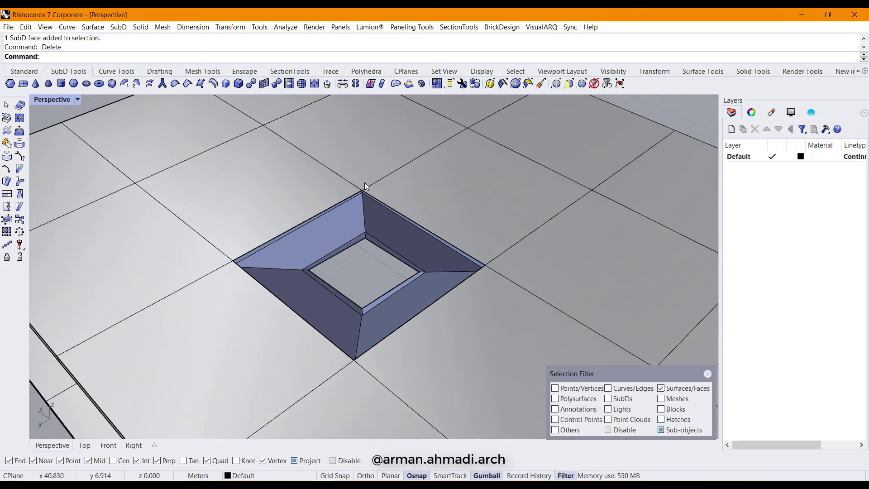
scroll(349, 240, down, 5)
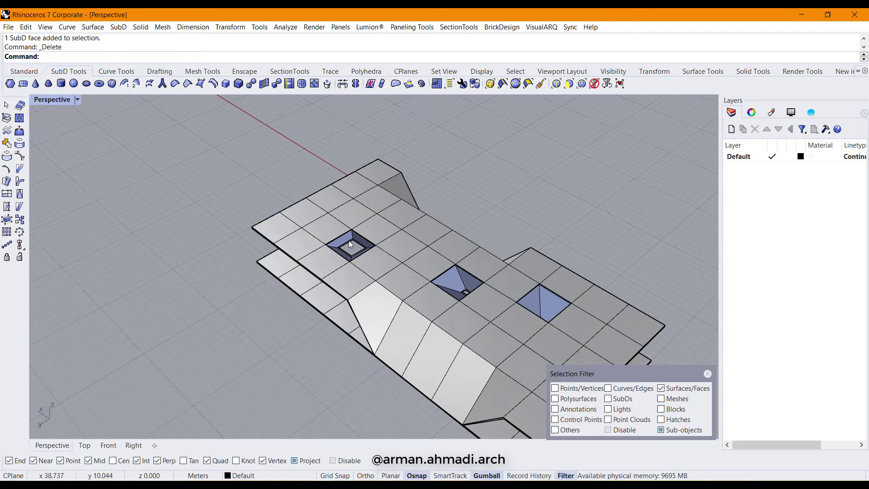
scroll(348, 240, up, 5)
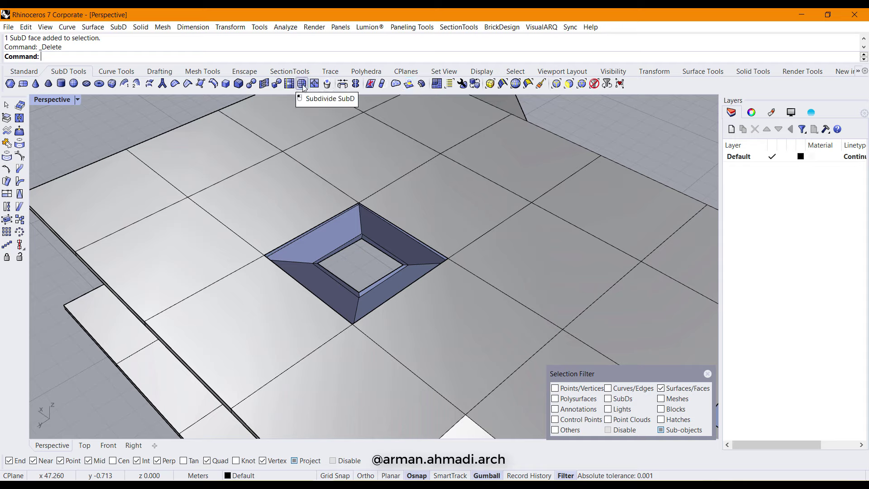
Fill both square holes with Fill SubD hole, picking each boundary and using Automatic patch style.
click(399, 87)
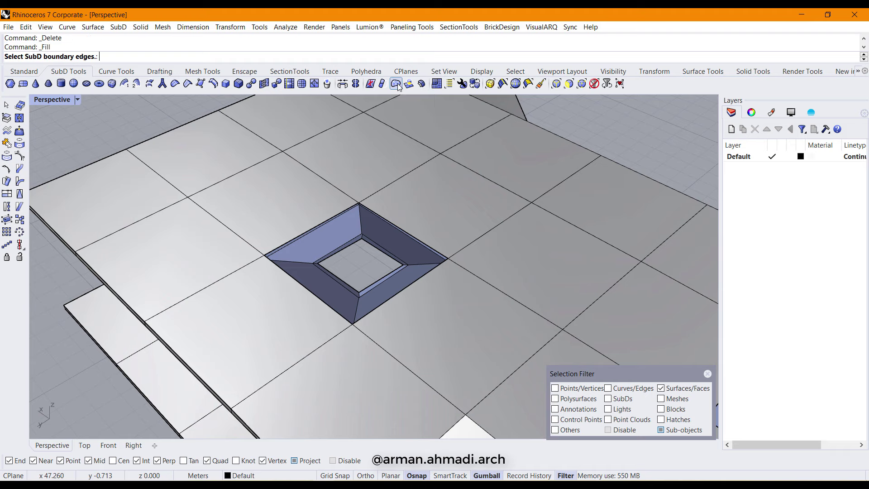
scroll(389, 223, up, 5)
click(409, 235)
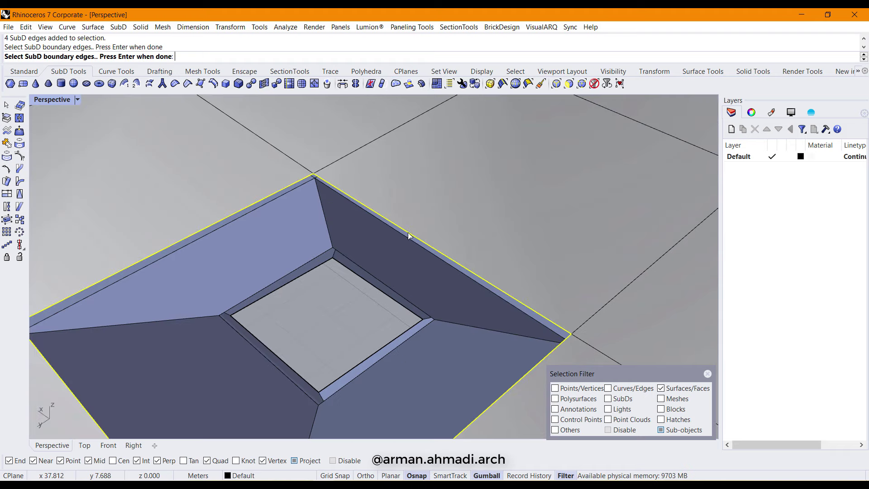
scroll(393, 225, down, 5)
shift+right_drag(496, 270, 284, 242)
scroll(284, 242, up, 5)
scroll(297, 246, down, 5)
scroll(462, 254, up, 5)
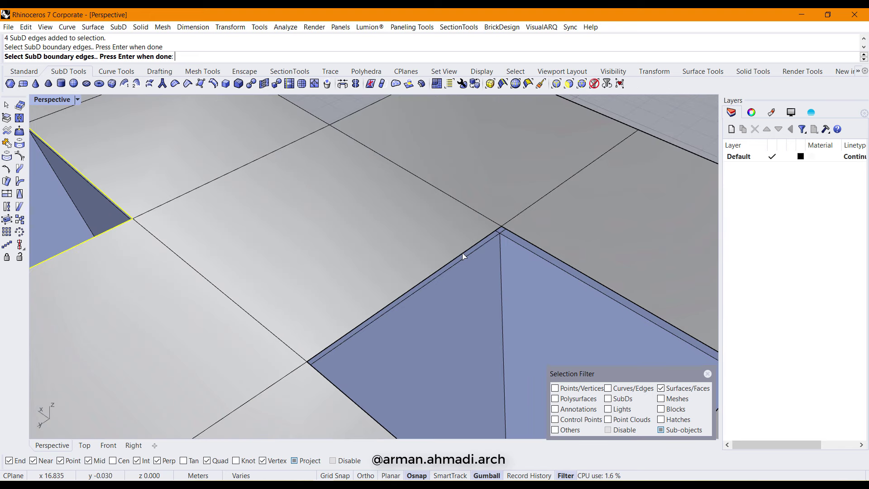
click(462, 253)
scroll(306, 243, down, 5)
key(Return)
key(Return)
scroll(162, 202, down, 3)
right_drag(162, 202, 380, 270)
scroll(380, 269, up, 4)
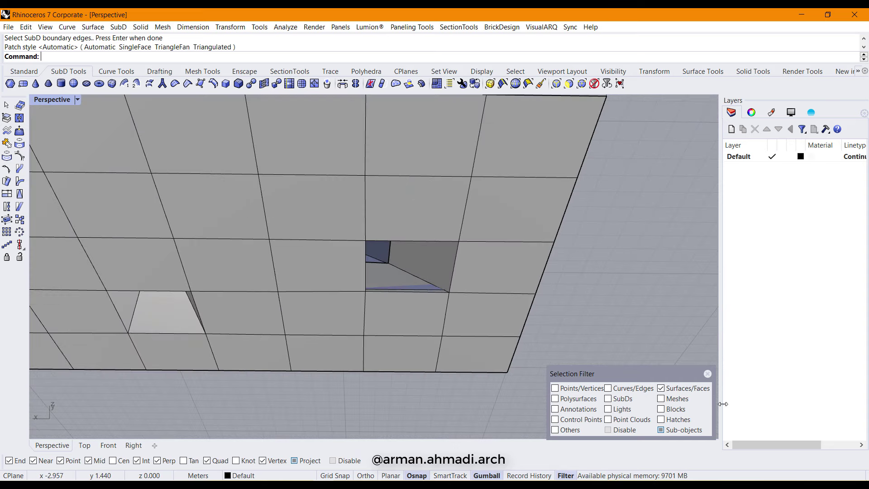
Select the faces around the first opening in the lower panel.
scroll(432, 225, down, 3)
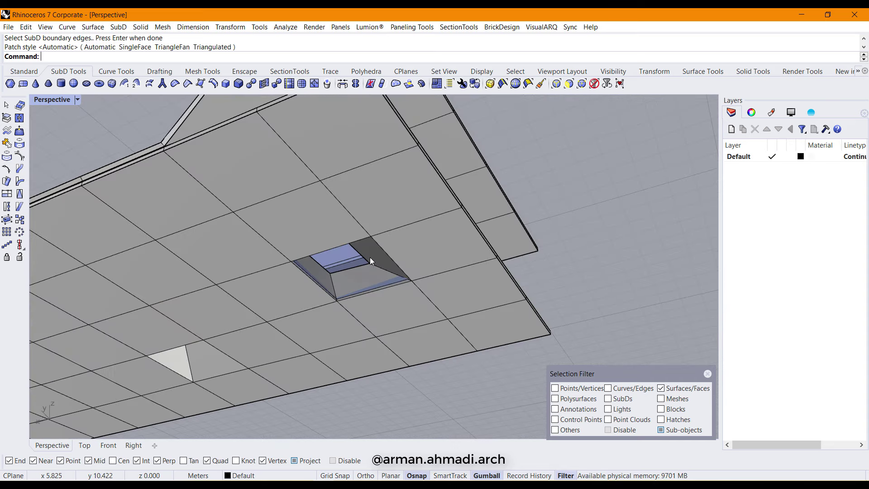
click(365, 273)
right_drag(366, 274, 333, 332)
ctrl+shift+click(346, 285)
scroll(333, 332, down, 3)
right_drag(216, 322, 252, 294)
scroll(319, 355, up, 5)
Add the pyramidal and remaining opening faces, then delete them to open holes.
ctrl+shift+click(278, 341)
ctrl+shift+click(335, 357)
right_drag(332, 313, 621, 157)
scroll(454, 313, up, 3)
ctrl+shift+click(454, 313)
ctrl+shift+click(412, 338)
scroll(444, 314, down, 2)
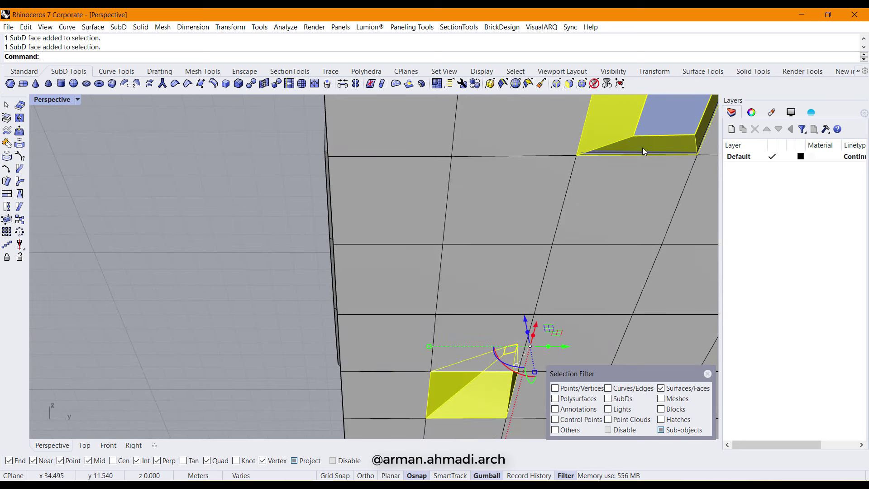
scroll(516, 227, down, 3)
key(Delete)
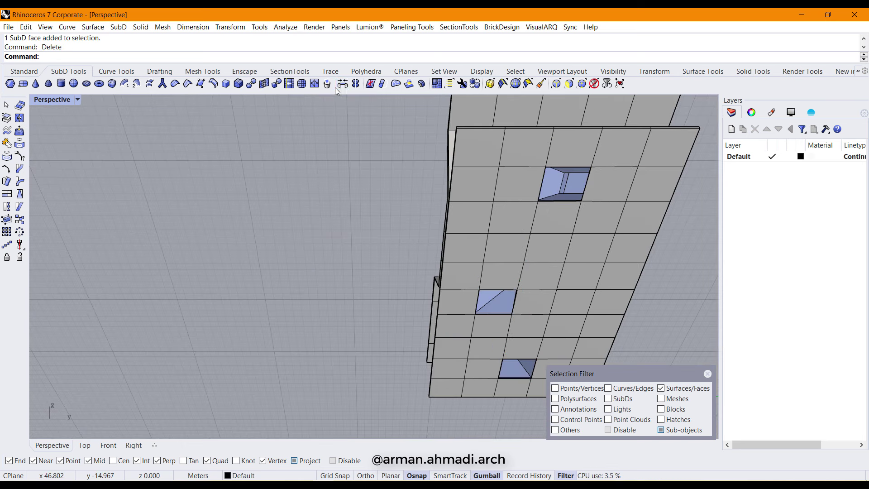
Patch the three new holes with Fill SubD hole, picking each boundary.
click(397, 83)
scroll(596, 206, up, 3)
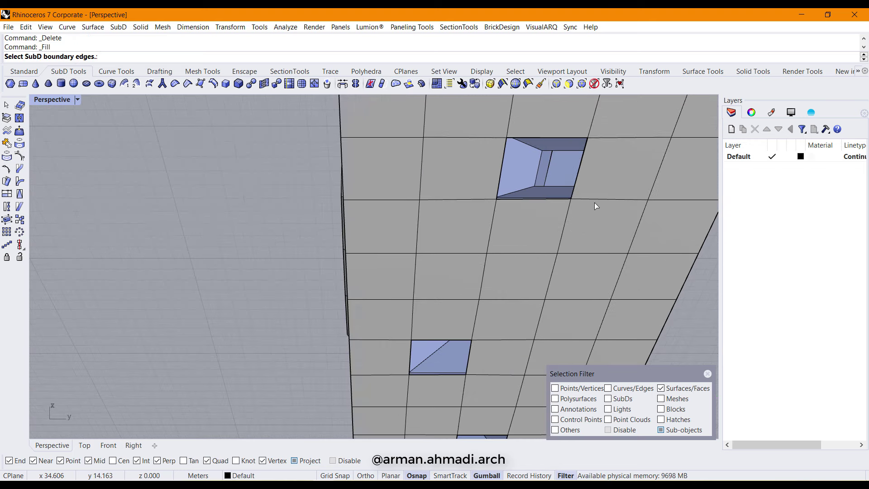
click(570, 199)
scroll(520, 180, down, 2)
scroll(403, 240, up, 4)
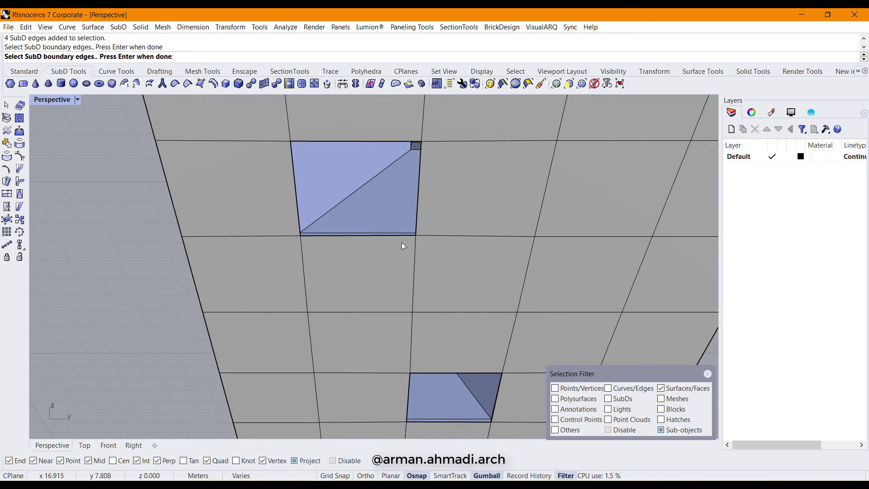
click(402, 234)
scroll(404, 235, down, 4)
scroll(410, 175, up, 5)
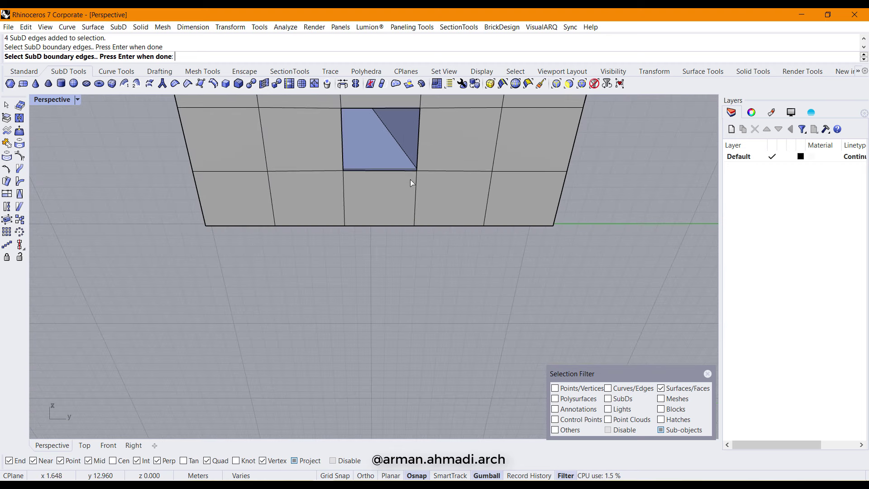
click(411, 174)
scroll(405, 201, down, 2)
key(Return)
key(Return)
scroll(390, 285, down, 4)
right_drag(388, 279, 428, 286)
scroll(371, 186, up, 8)
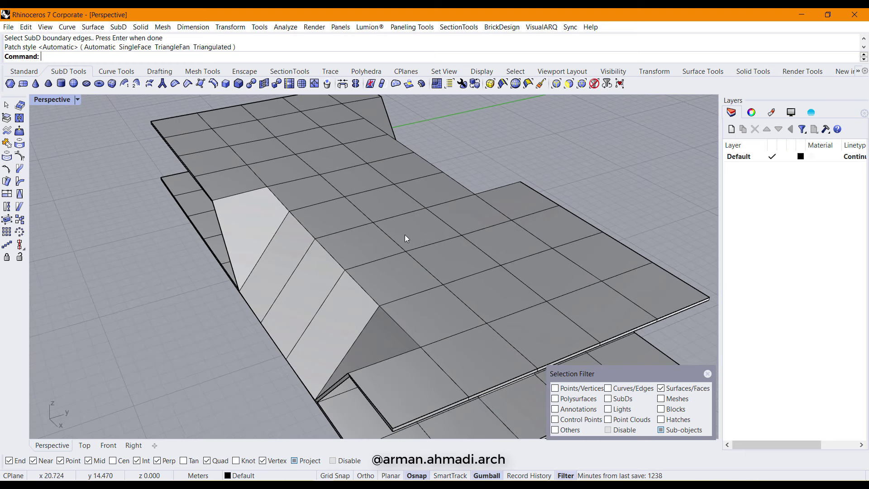
Switch the SubD table from flat to smooth display and frame the whole model.
click(475, 86)
scroll(399, 244, down, 5)
mouse_move(398, 245)
right_down()
mouse_move(524, 252)
mouse_move(395, 236)
right_up()
scroll(395, 236, up, 5)
scroll(395, 263, down, 2)
right_drag(444, 275, 520, 291)
Set the Perspective view to Arctic display mode and orbit to a close high side view of the table.
click(79, 103)
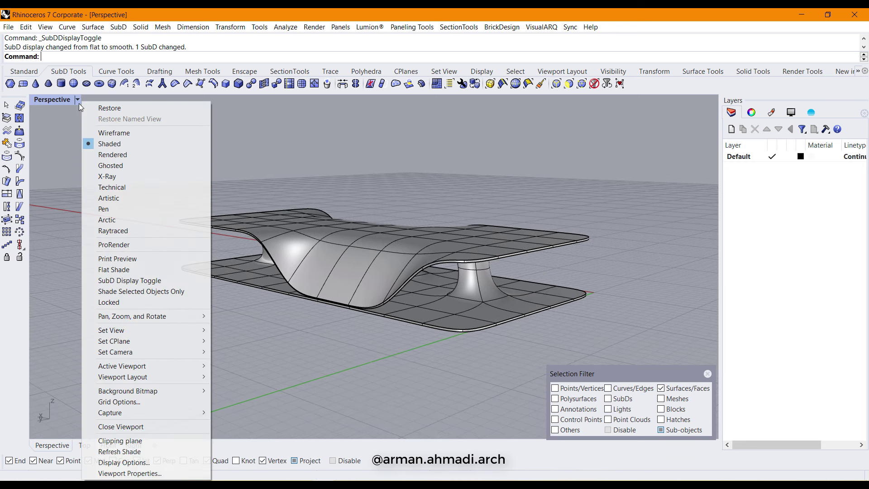
click(123, 220)
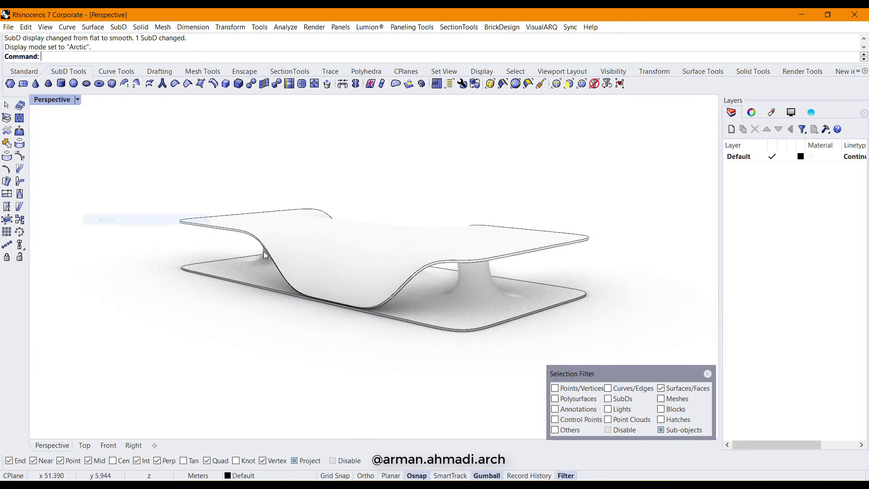
right_drag(127, 221, 339, 279)
scroll(433, 263, up, 5)
scroll(338, 271, down, 5)
scroll(354, 288, up, 6)
scroll(359, 282, down, 5)
scroll(360, 312, up, 5)
scroll(217, 303, down, 5)
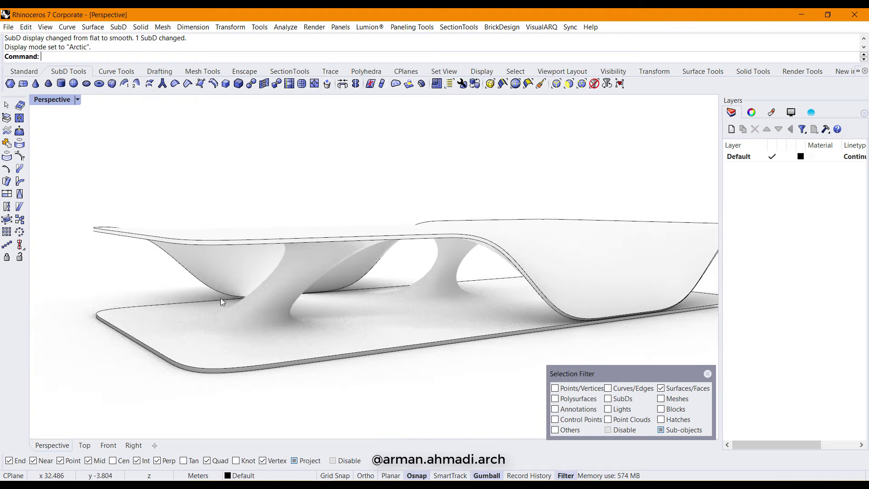
right_drag(348, 267, 329, 259)
scroll(388, 182, down, 3)
Return the Perspective view to Shaded display from a high oblique angle.
click(48, 100)
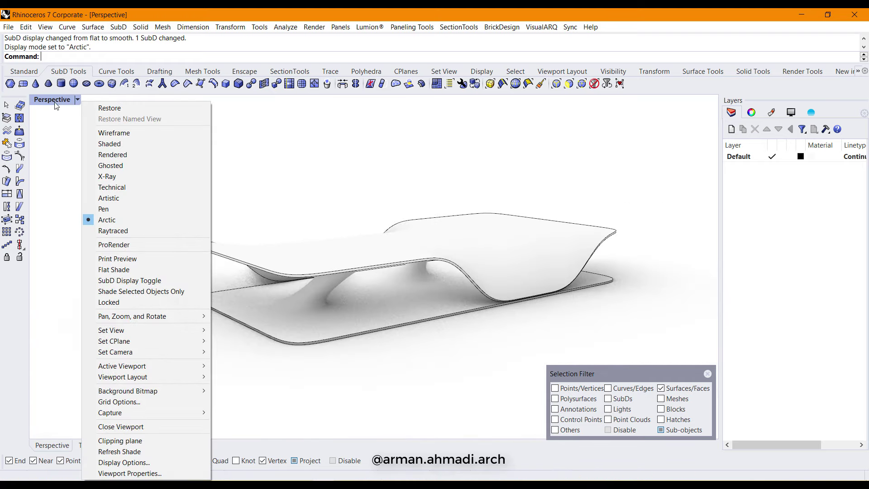
click(101, 145)
scroll(375, 254, down, 3)
mouse_move(375, 254)
right_down()
mouse_move(377, 311)
mouse_move(415, 249)
right_up()
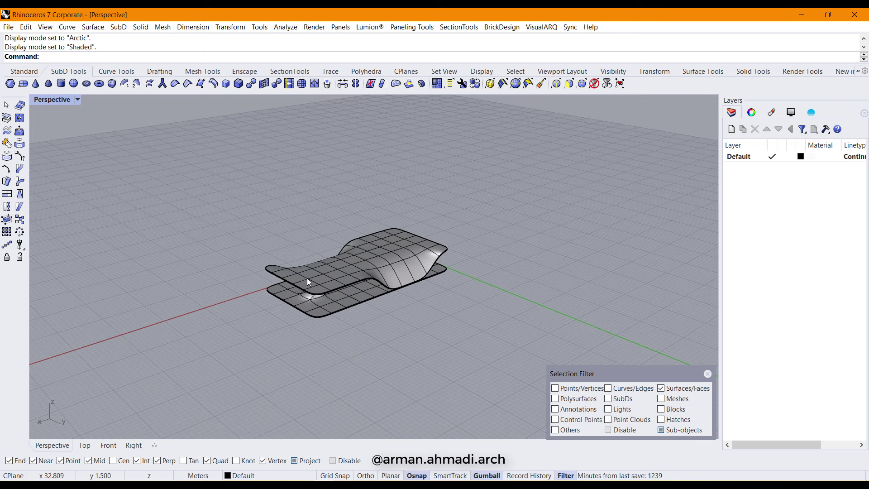
Close the Selection Filter and select the whole SubD table.
click(707, 375)
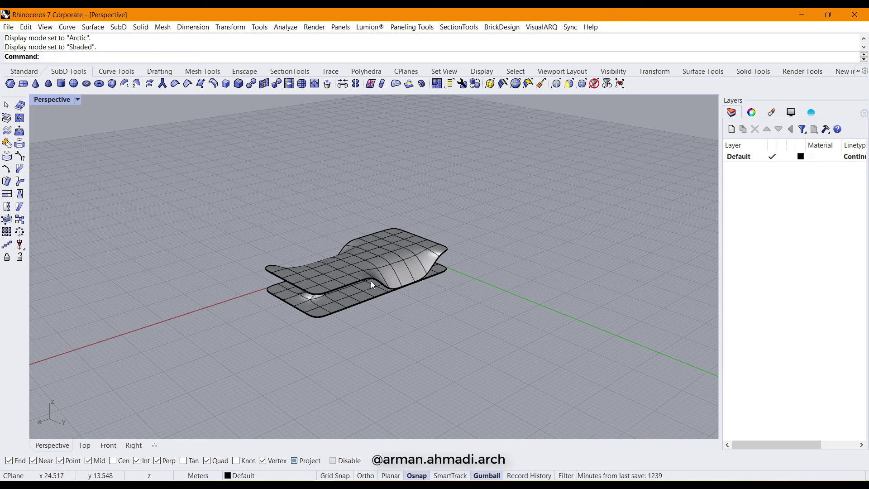
click(371, 280)
right_drag(267, 333, 257, 312)
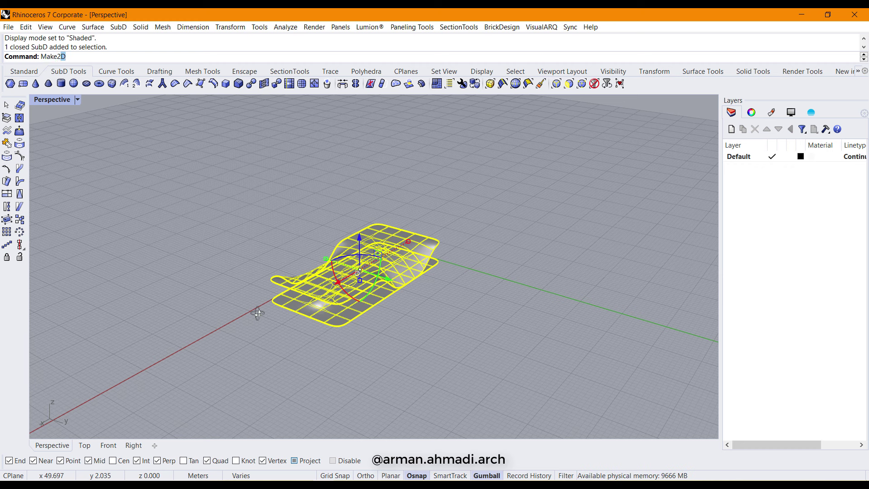
Run Make2D with First angle projection, output to a new 'organic station' layer.
key(Return)
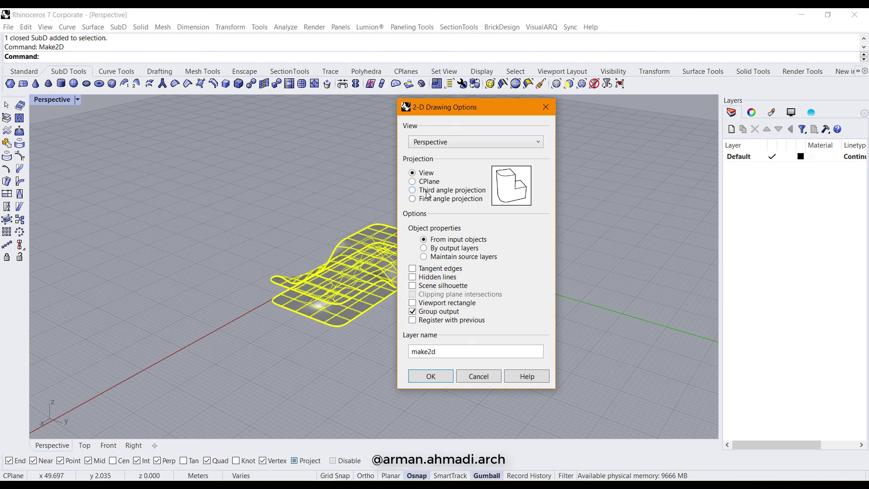
click(413, 199)
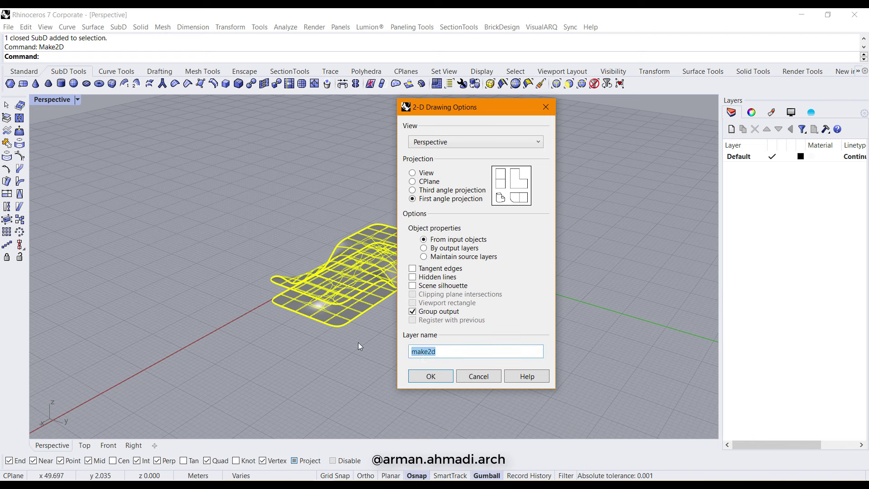
text(orga)
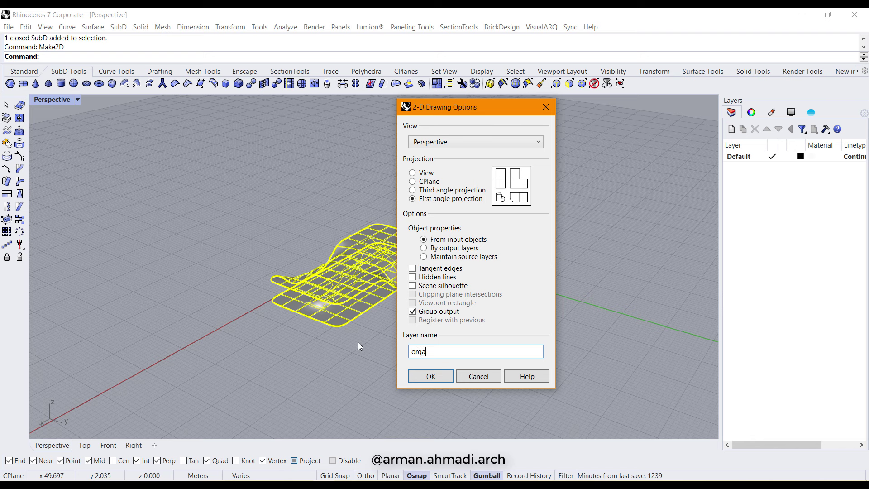
text(nic station-a)
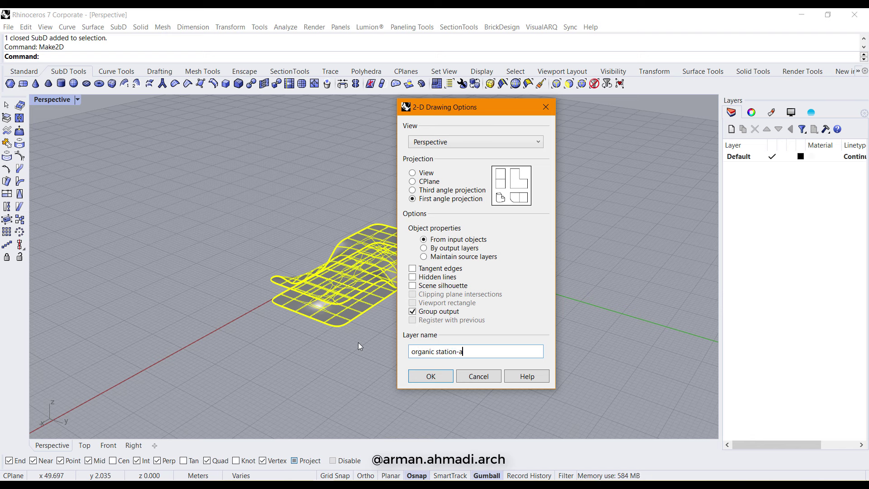
text(rman)
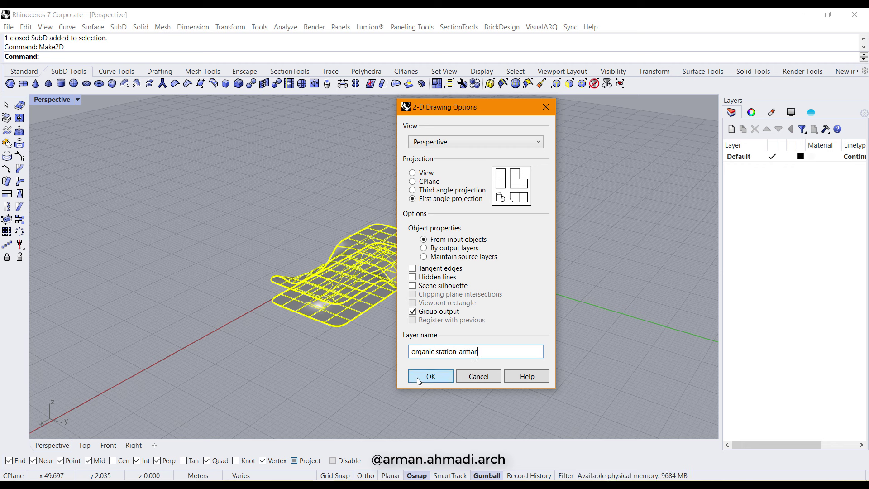
click(429, 382)
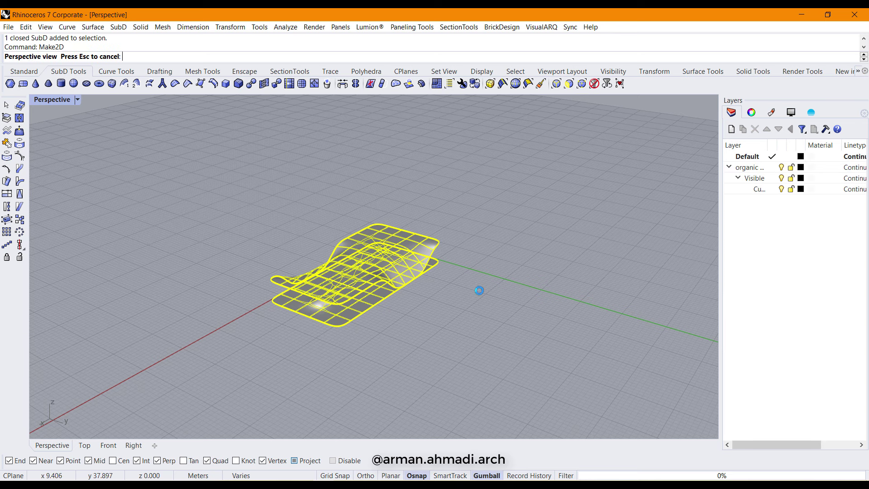
Drag the generated 2D drawing curves to the right of the table and deselect them.
right_drag(447, 281, 447, 318)
drag(444, 308, 536, 317)
key(Escape)
right_drag(520, 316, 394, 305)
click(77, 100)
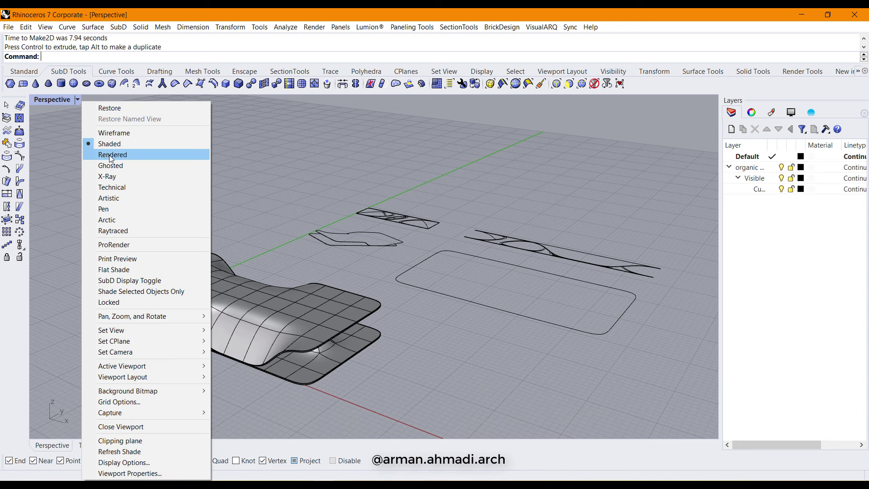
Set the view to Arctic display mode and orbit to a frontal view of the table.
click(116, 220)
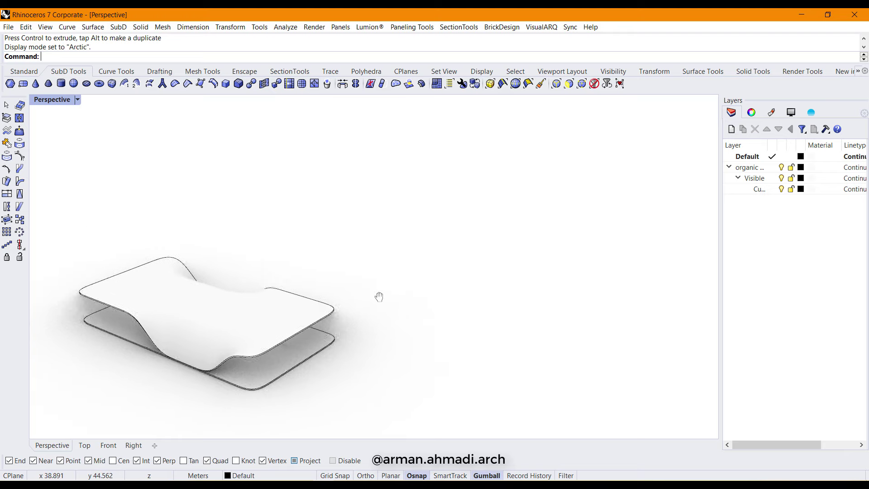
right_drag(378, 297, 356, 347)
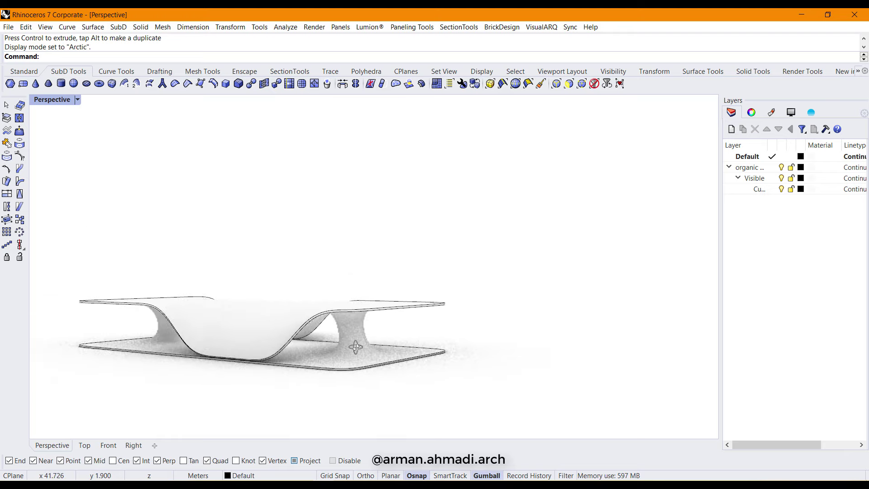
right_drag(355, 347, 242, 348)
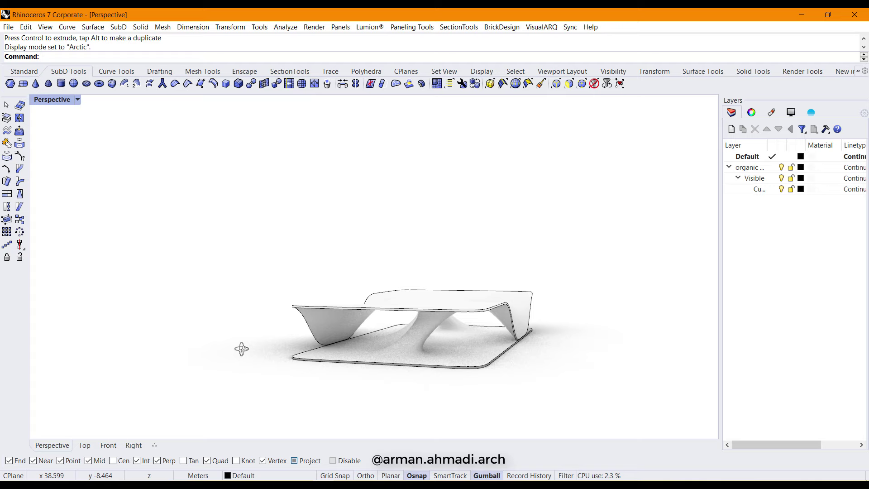